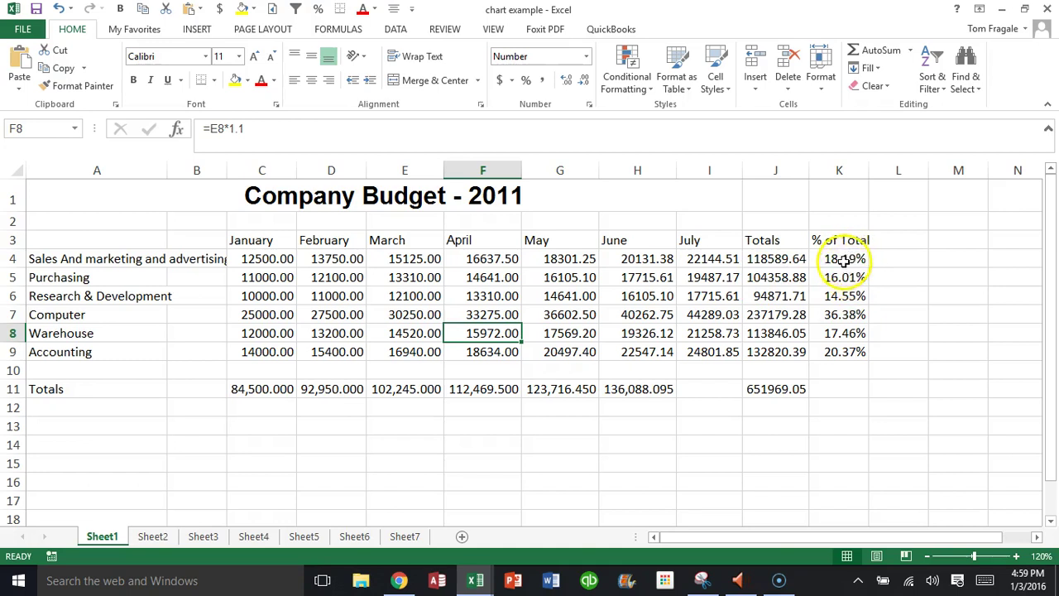
Select the % of Total values in column K, then clear that selection
drag(838, 257, 826, 352)
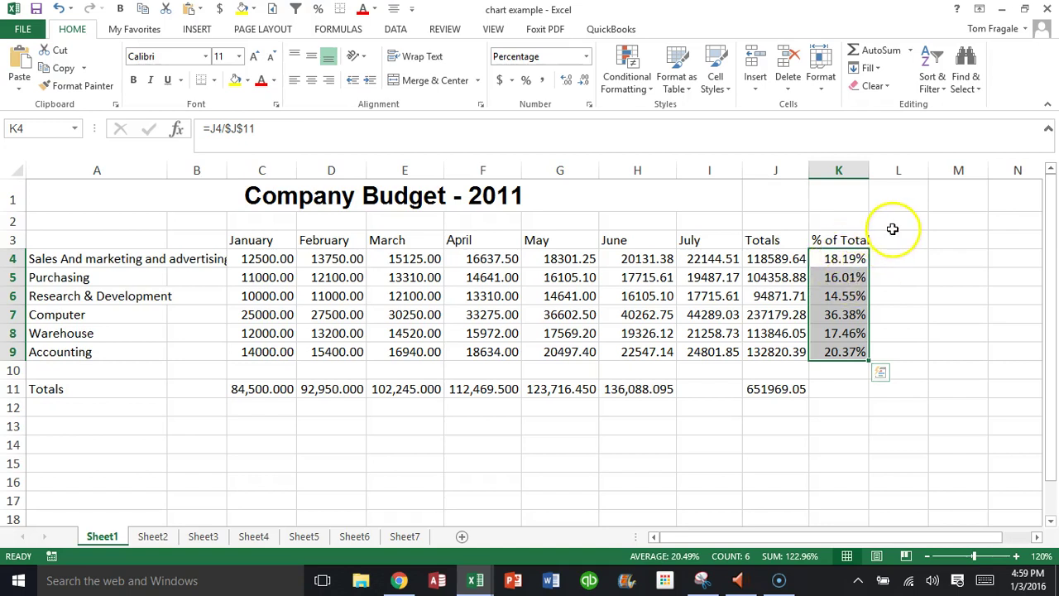
click(922, 241)
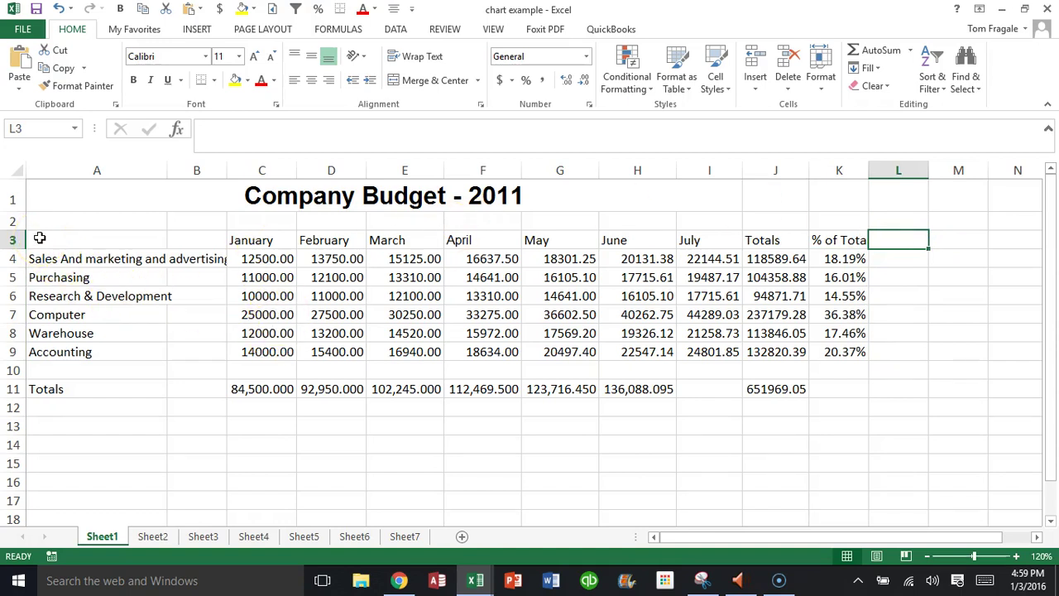
Select the budget table A3:K9, from the month headers through % of Total
drag(46, 243, 853, 351)
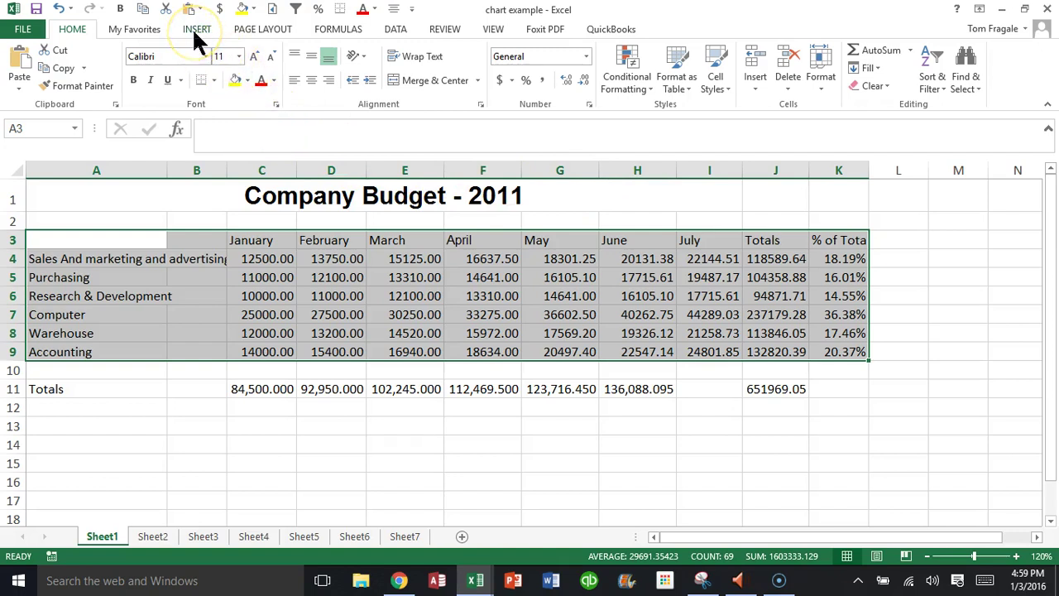
key(ctrl+q)
key(Escape)
Insert a 2-D clustered column chart of the selected budget data
click(196, 33)
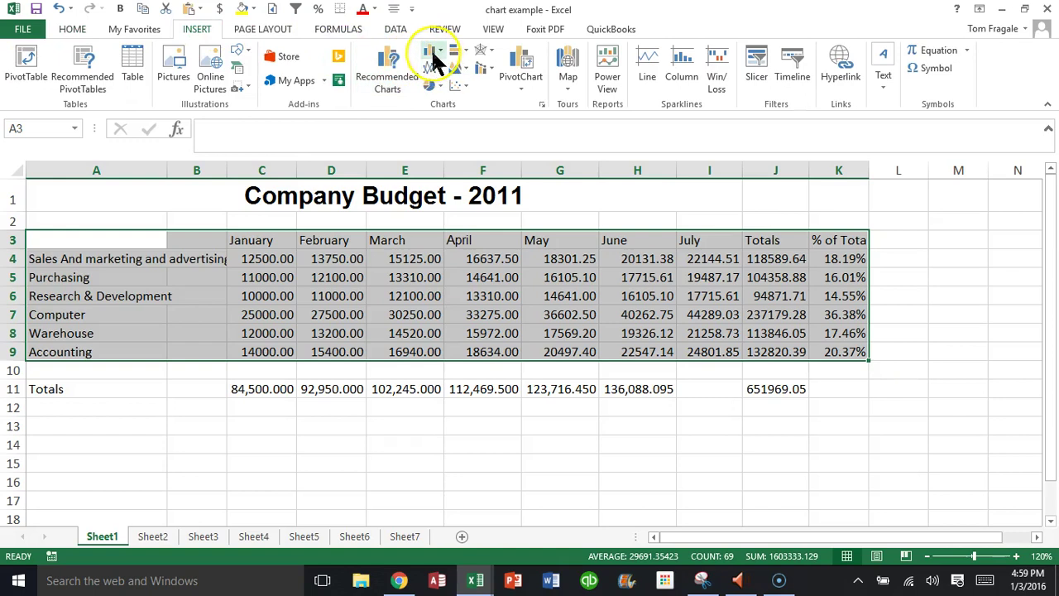
key(ctrl+q)
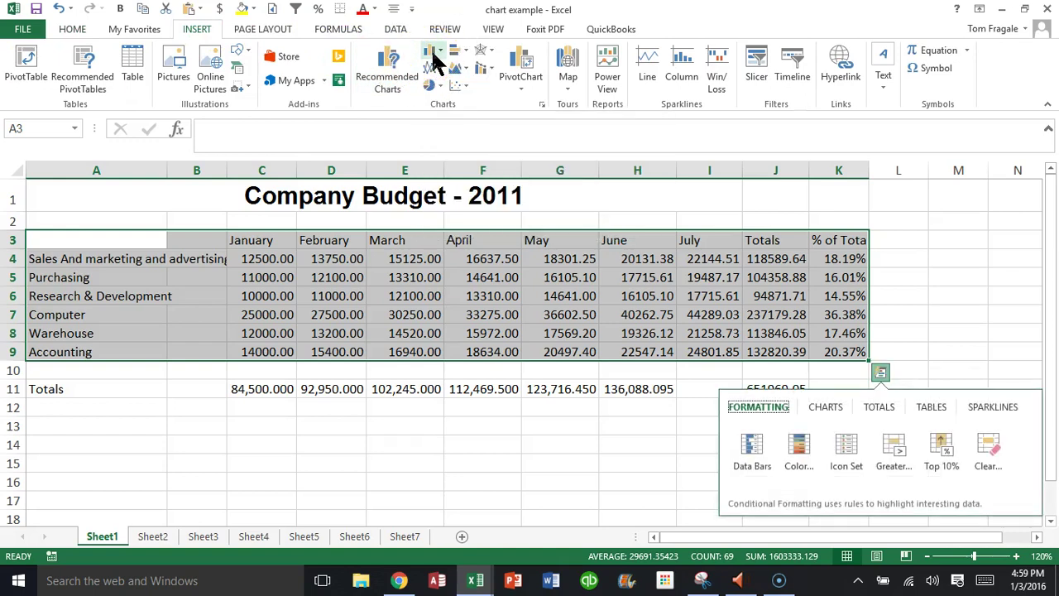
key(Escape)
click(433, 56)
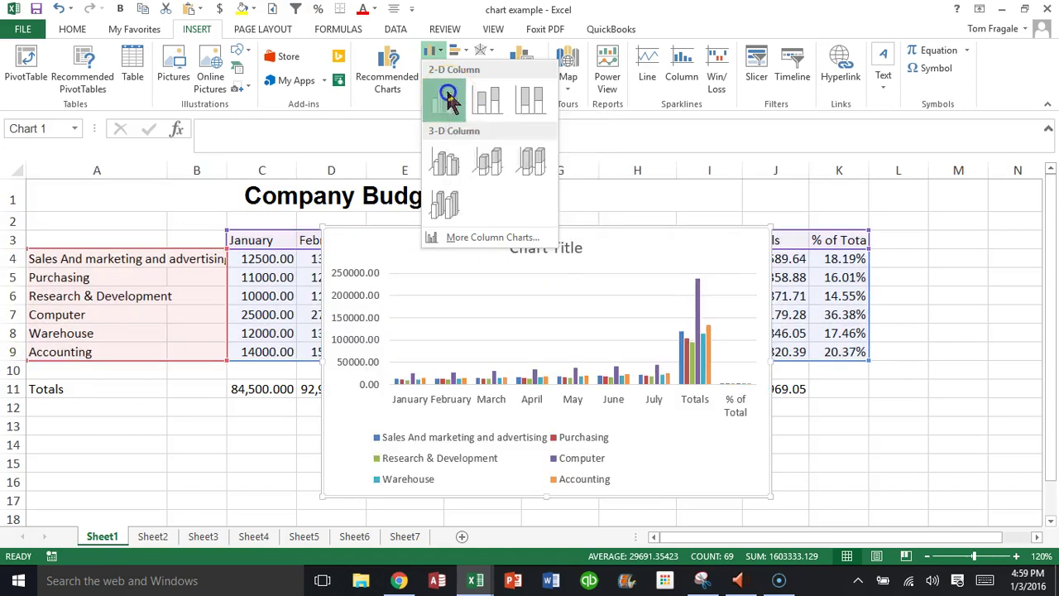
click(445, 99)
Move the chart below the budget table and enlarge it to about column M, row 29
click(456, 244)
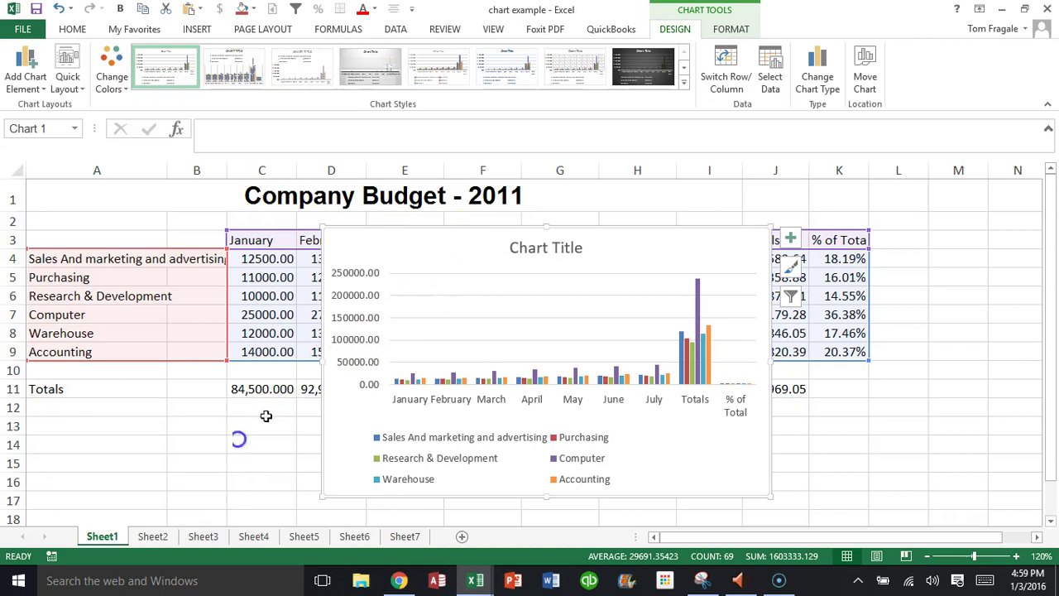
drag(370, 240, 72, 419)
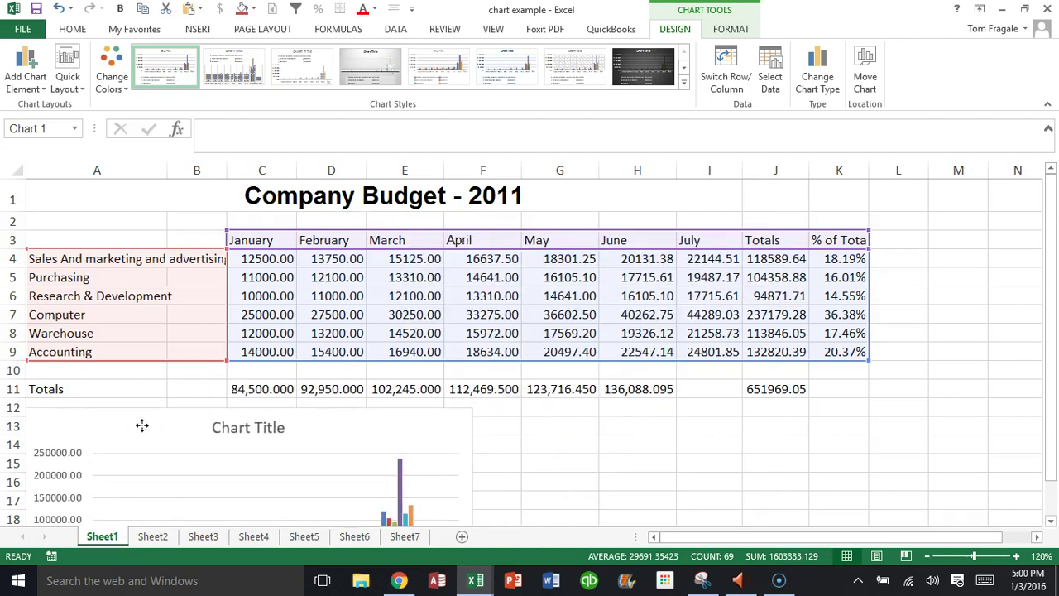
click(1051, 521)
click(1051, 520)
drag(1050, 521, 1049, 527)
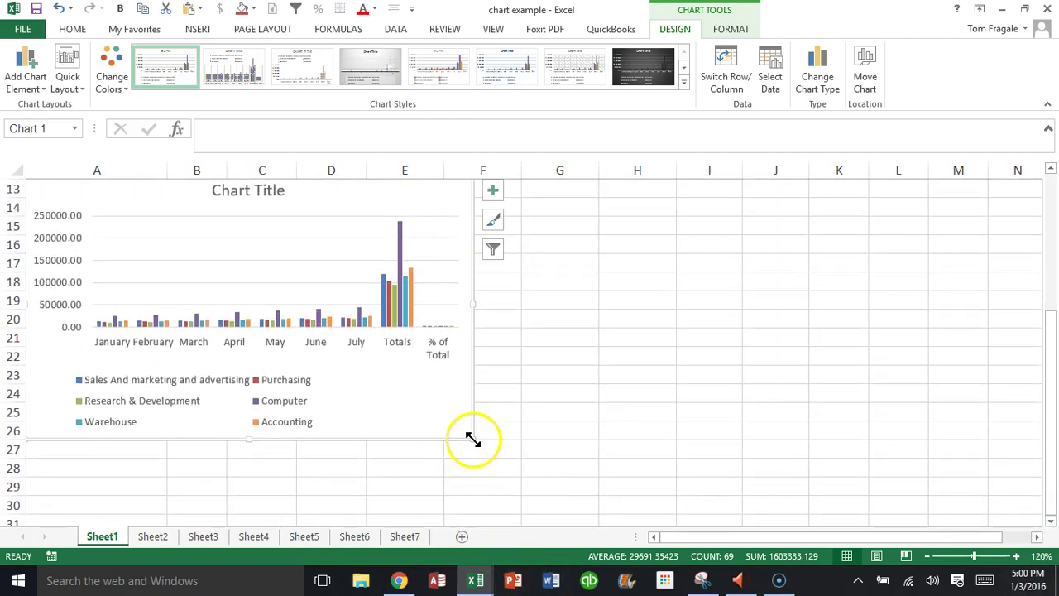
drag(473, 439, 976, 500)
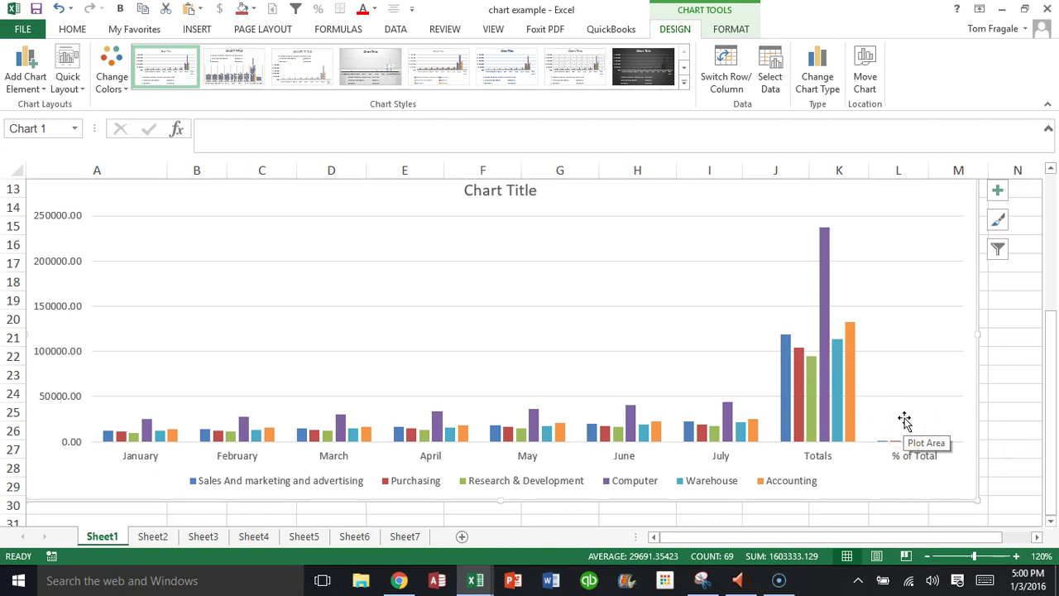
Switch Row/Column so departments are categories and months, Totals, % of Total are series
click(910, 453)
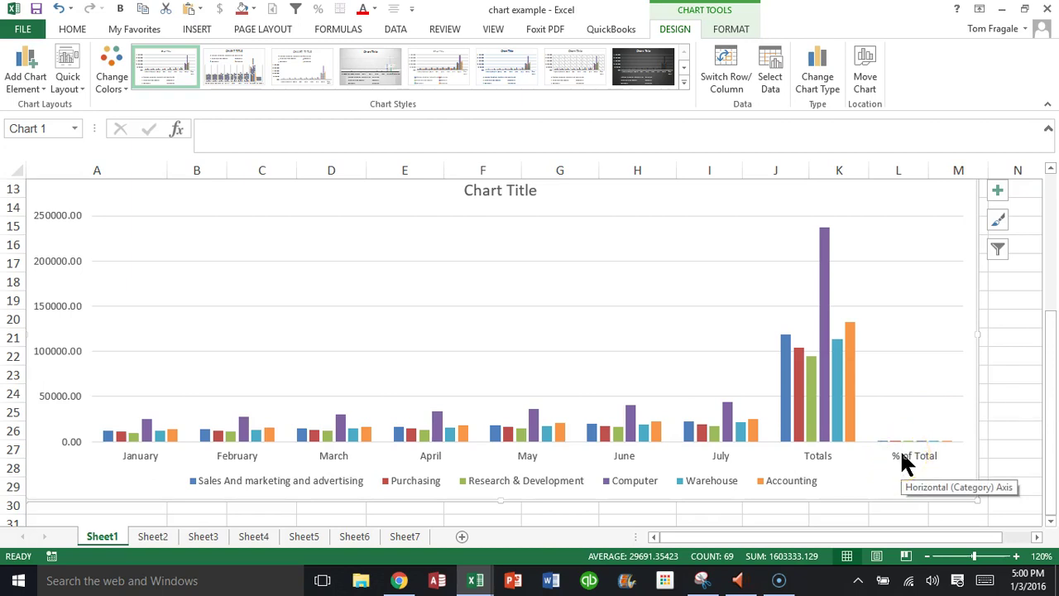
click(903, 454)
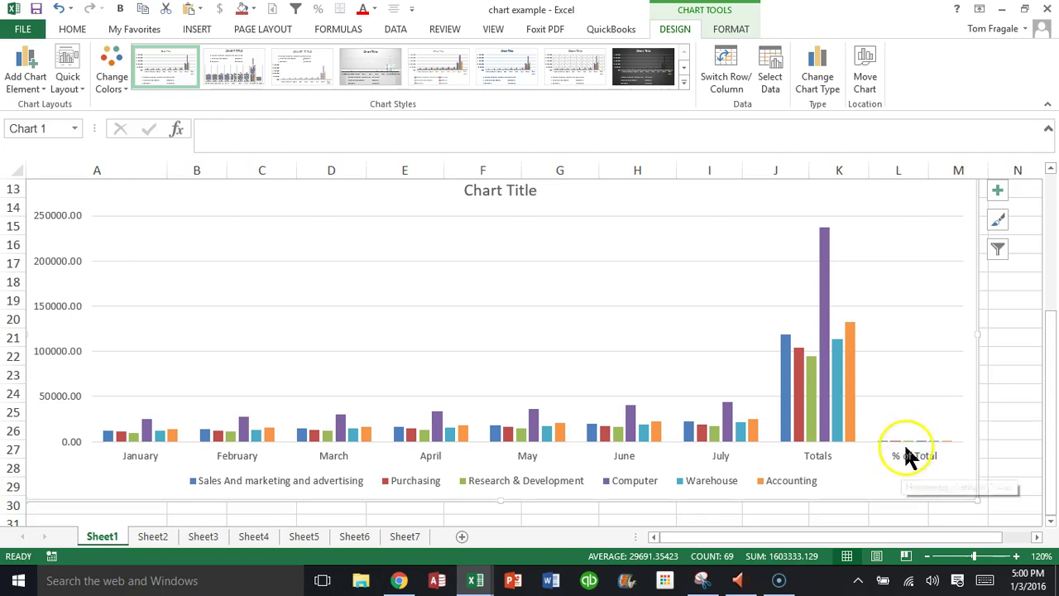
click(791, 489)
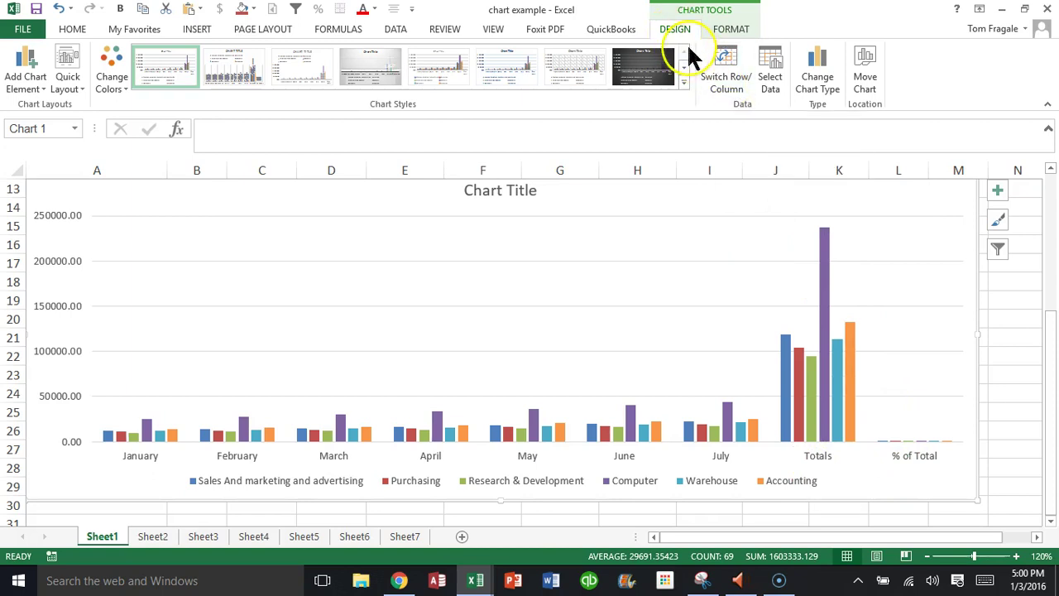
click(720, 87)
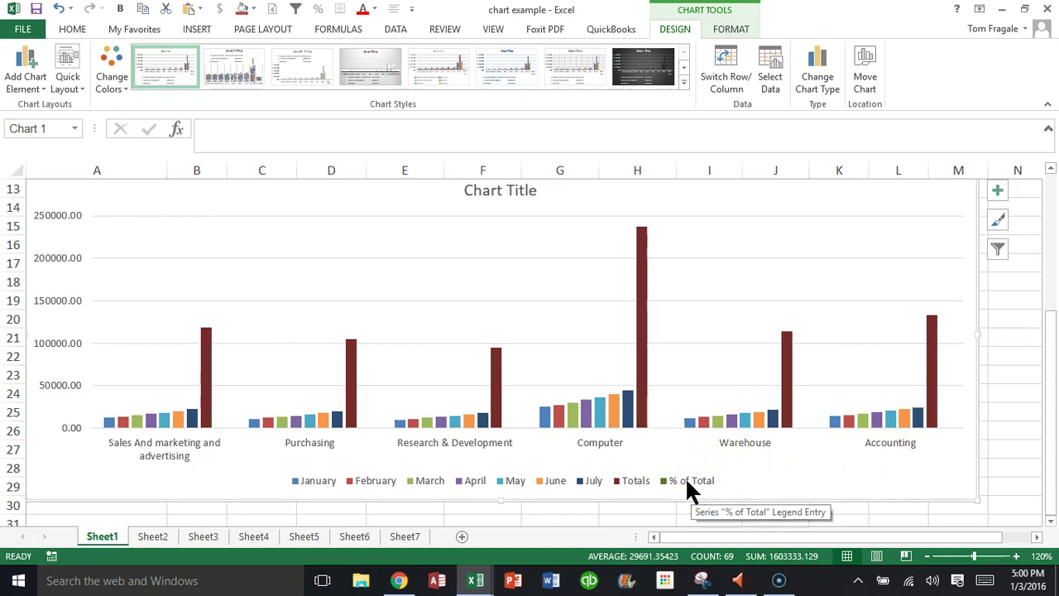
Select only the % of Total series through its legend entry
click(689, 489)
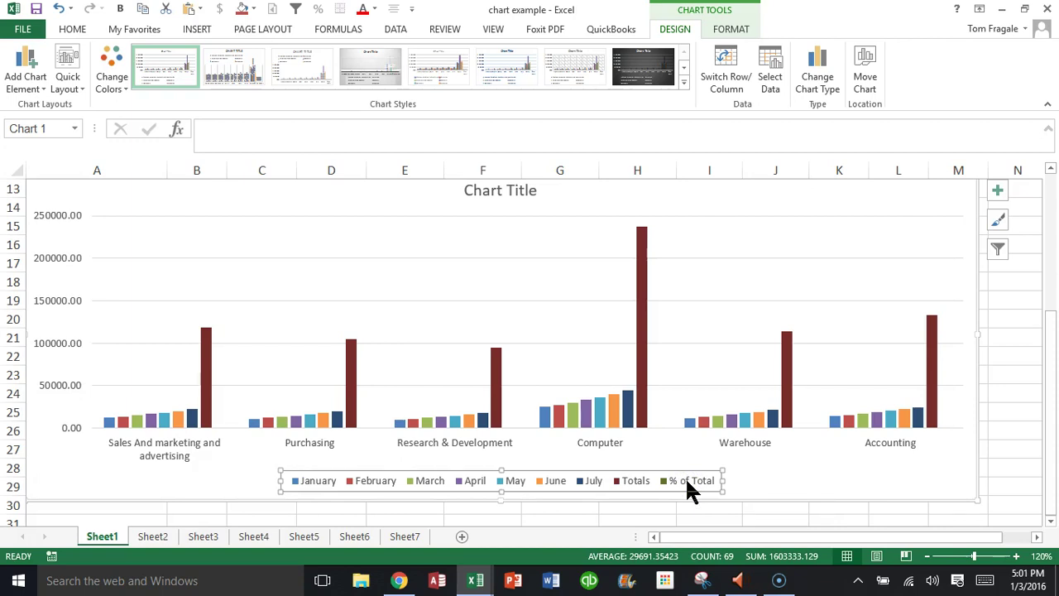
click(685, 481)
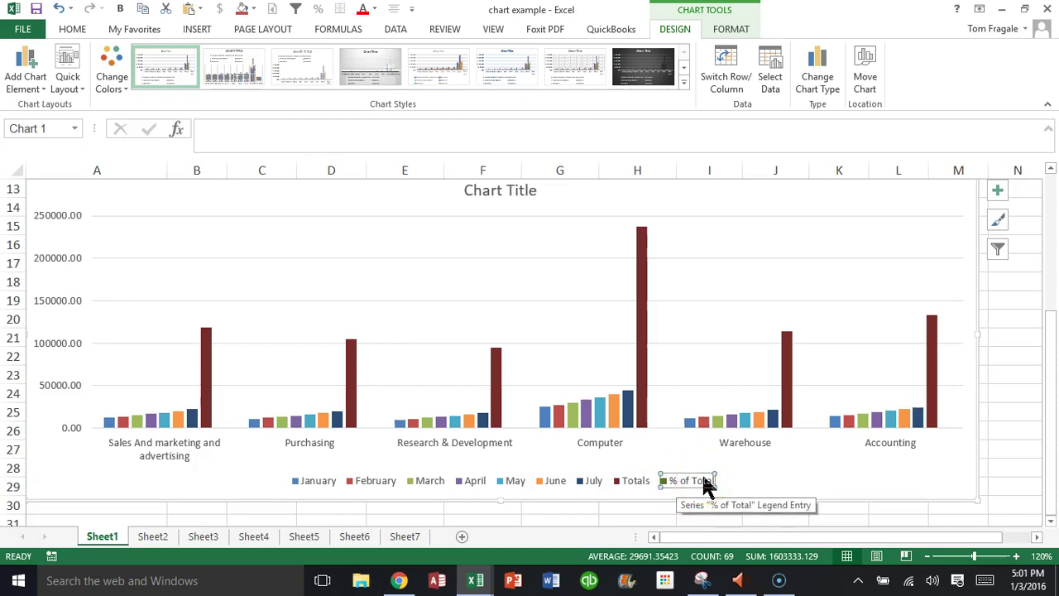
click(715, 381)
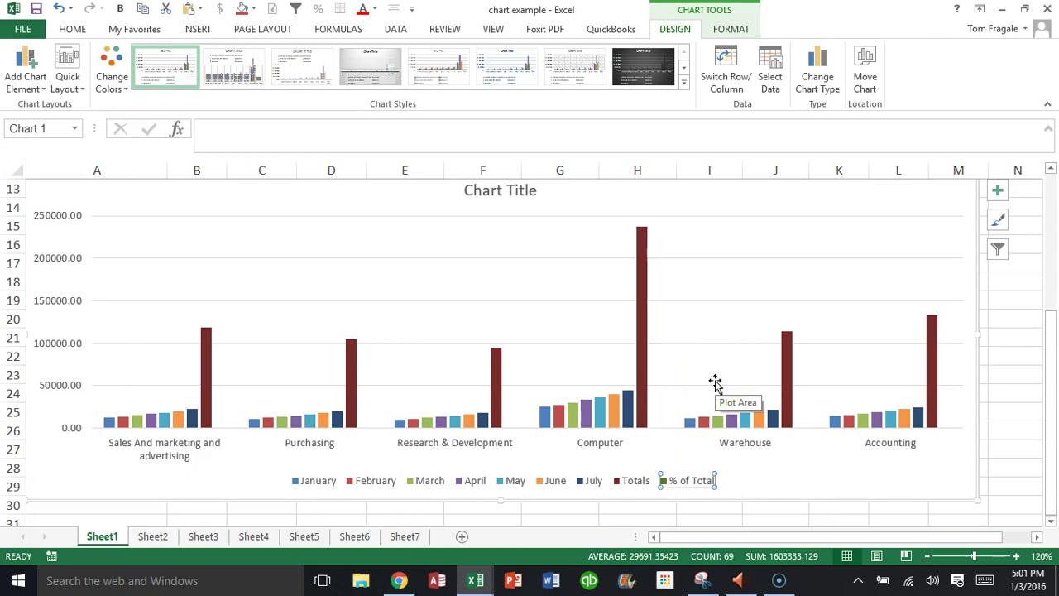
click(677, 476)
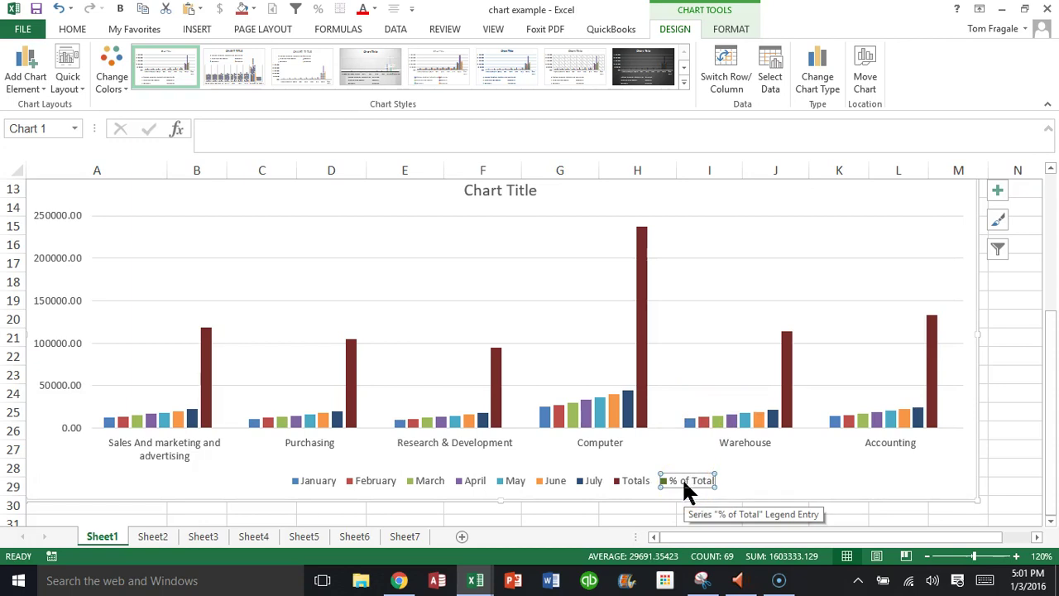
Put the % of Total series on the secondary axis via Format Data Series
right_click(683, 482)
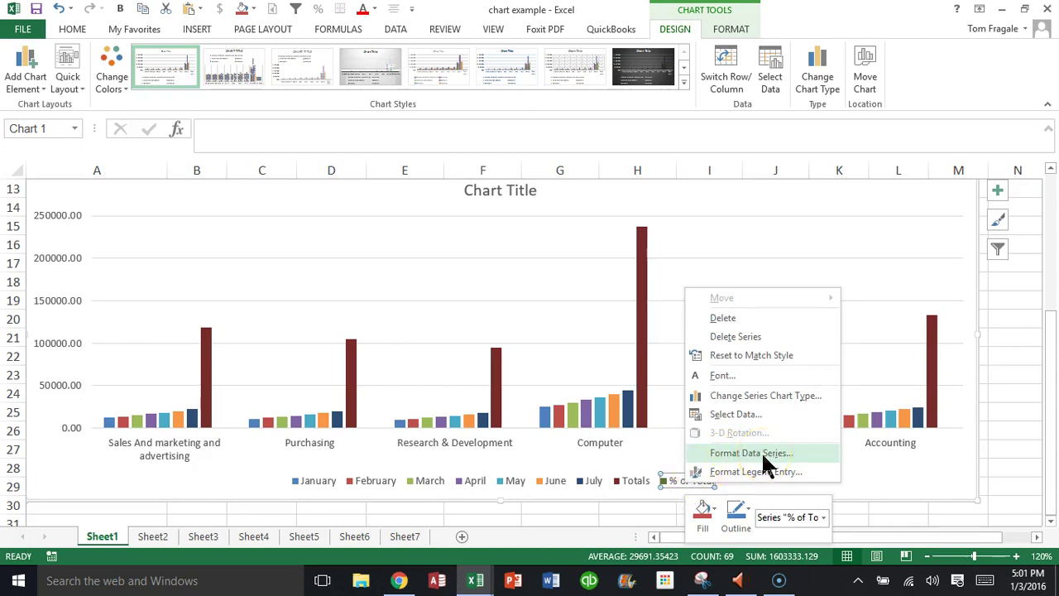
click(761, 452)
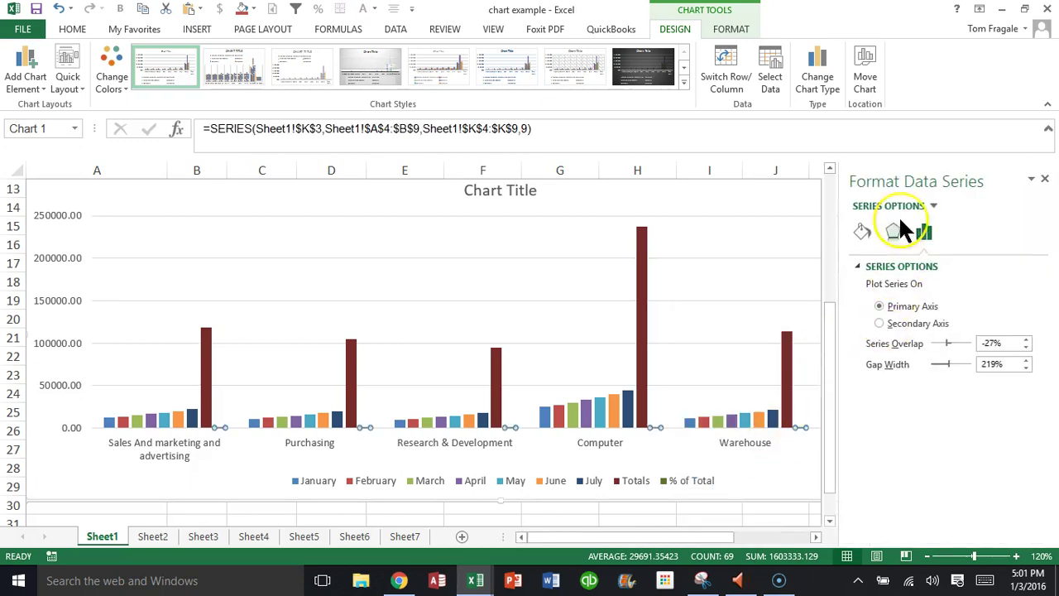
click(880, 323)
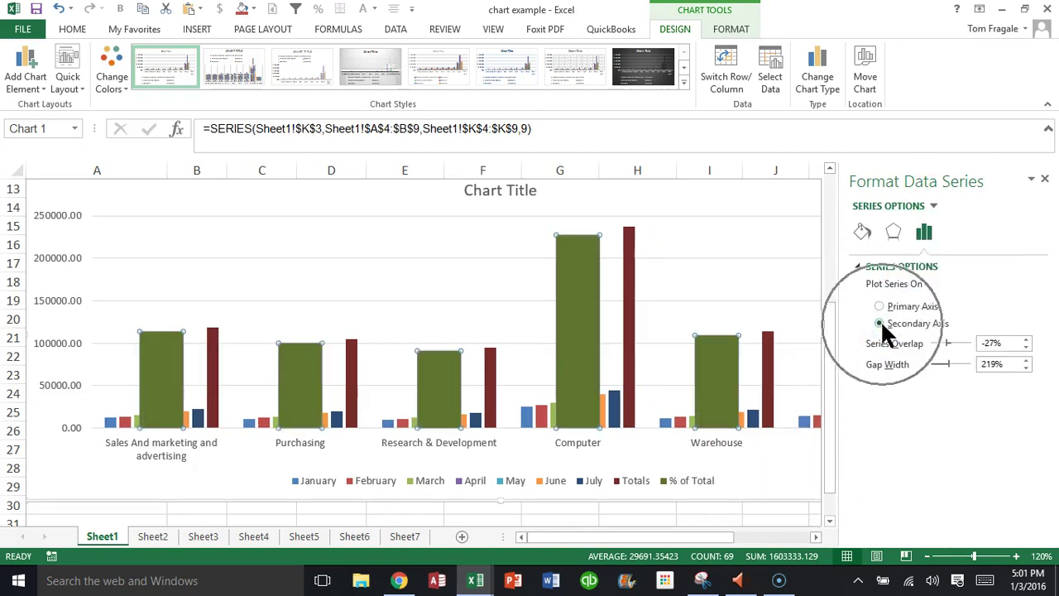
click(1046, 180)
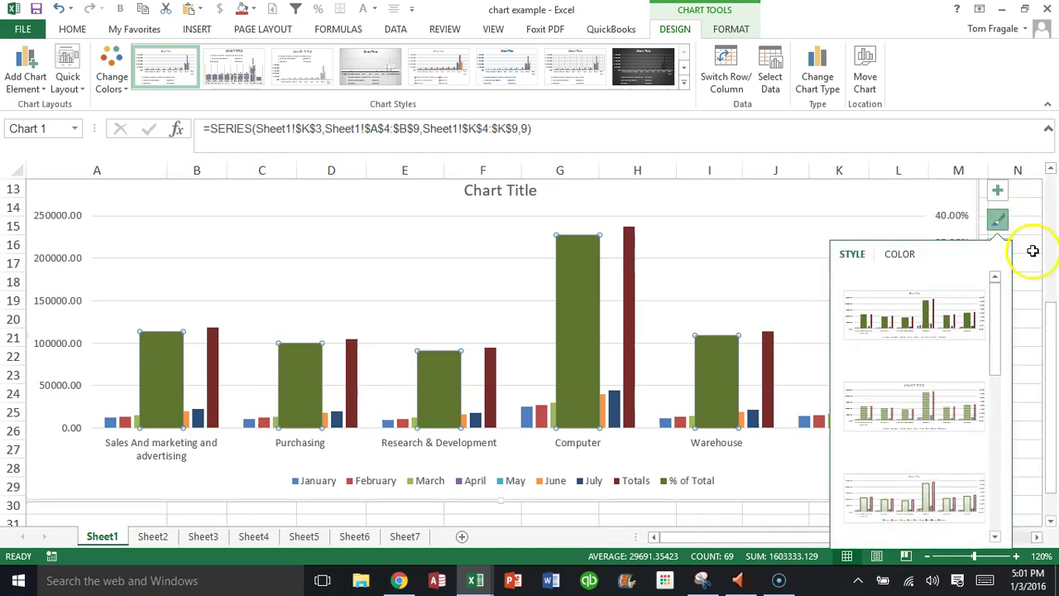
click(790, 198)
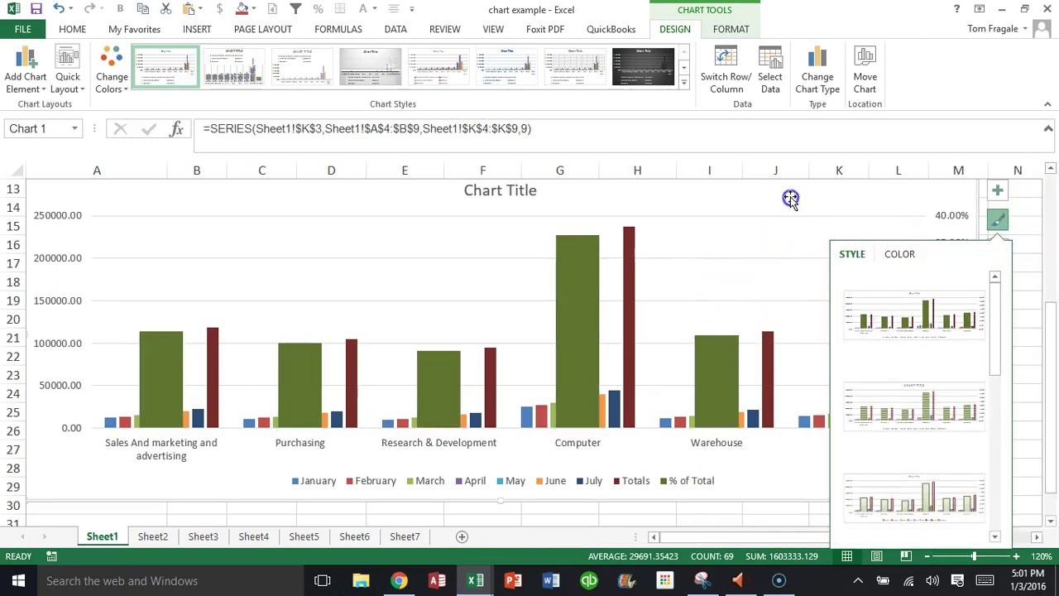
In Change Chart Type, choose Combo with % of Total on the secondary axis
click(1030, 224)
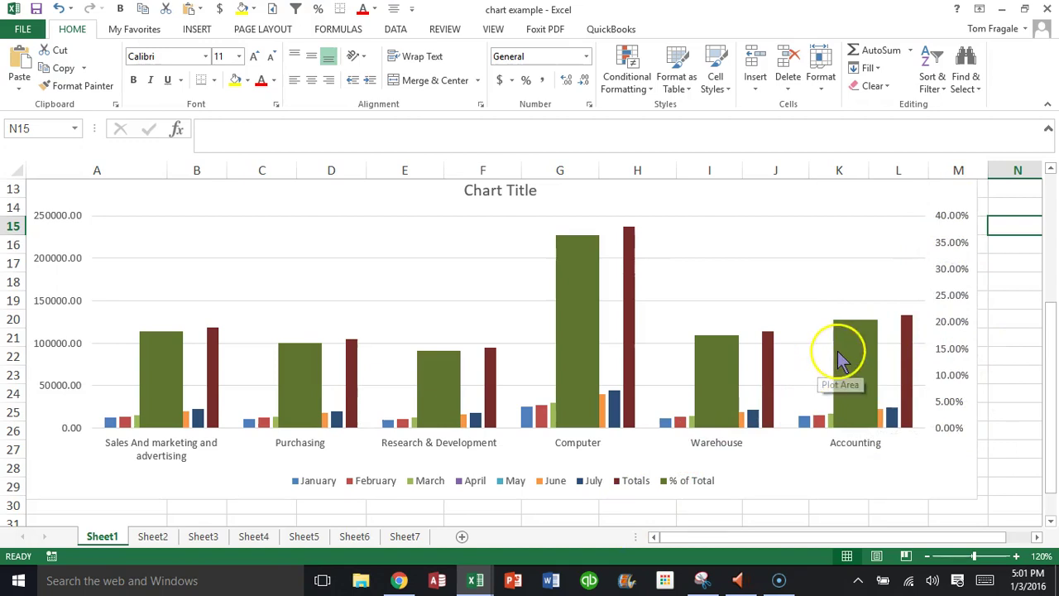
mouse_move(840, 357)
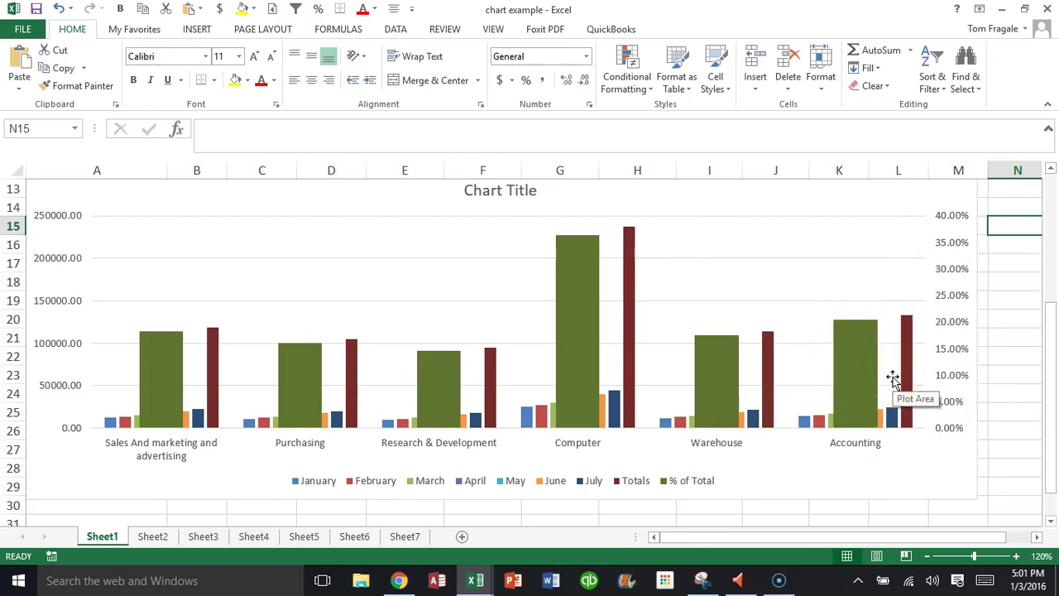
click(870, 355)
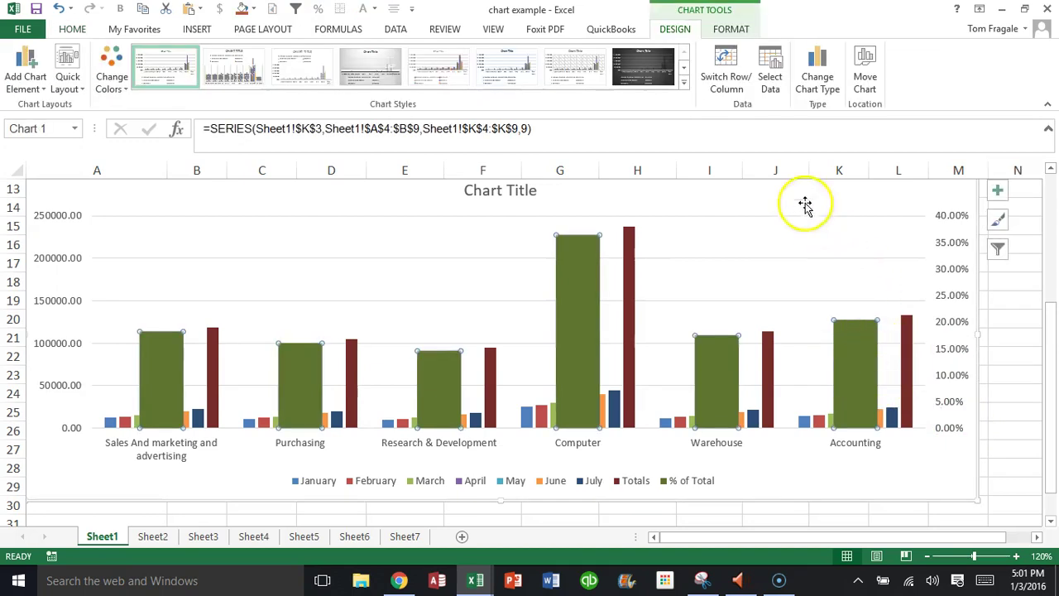
click(819, 92)
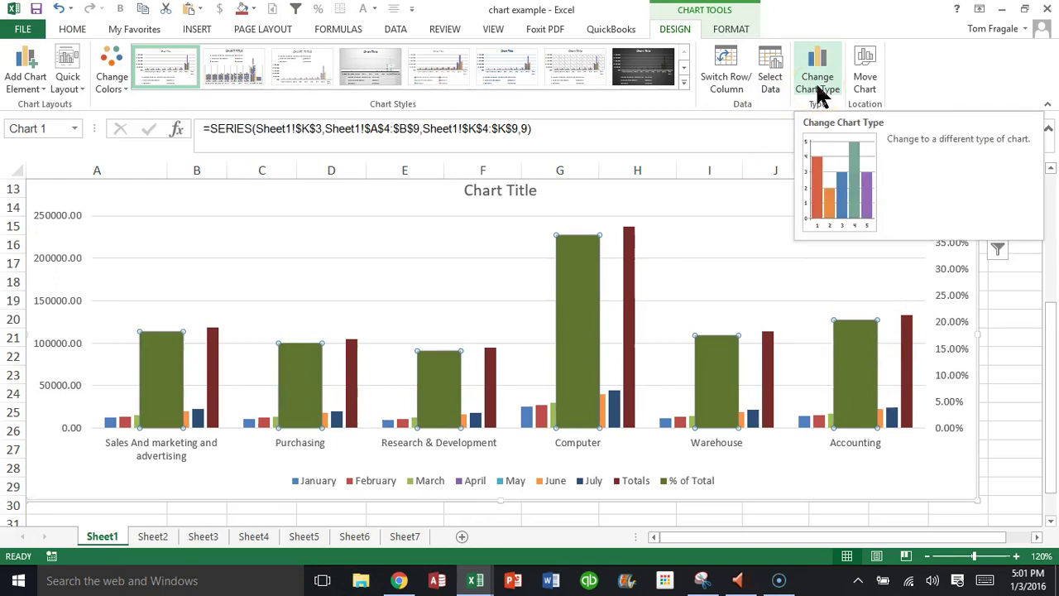
click(819, 93)
click(818, 83)
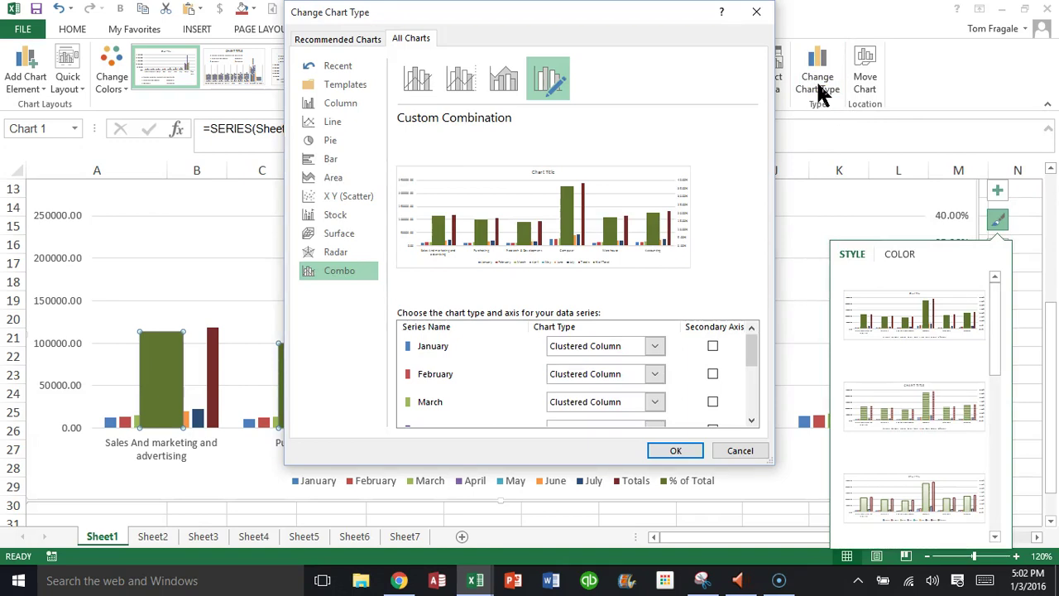
click(652, 222)
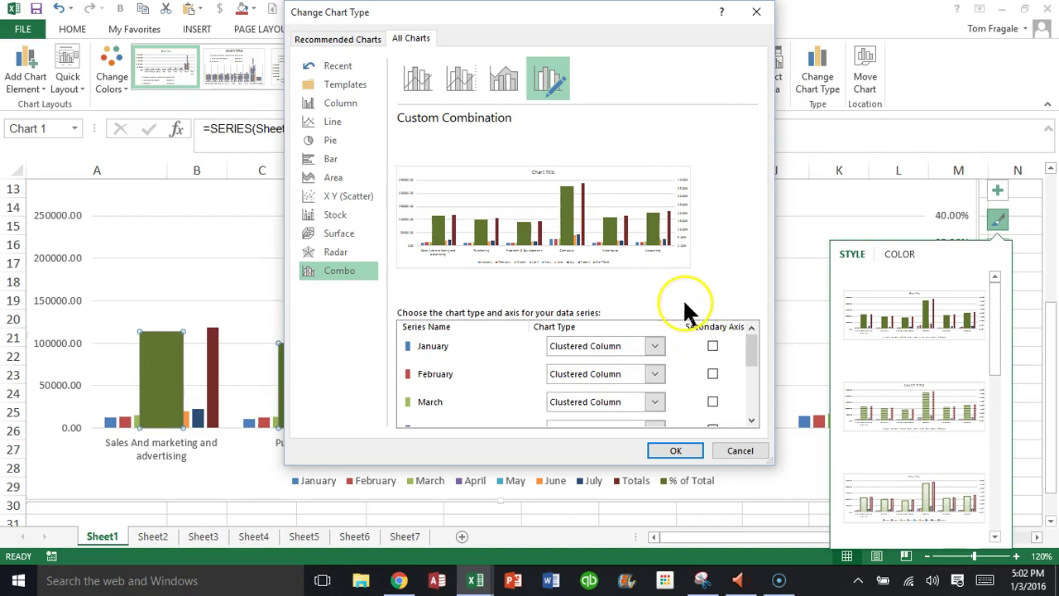
drag(750, 351, 752, 399)
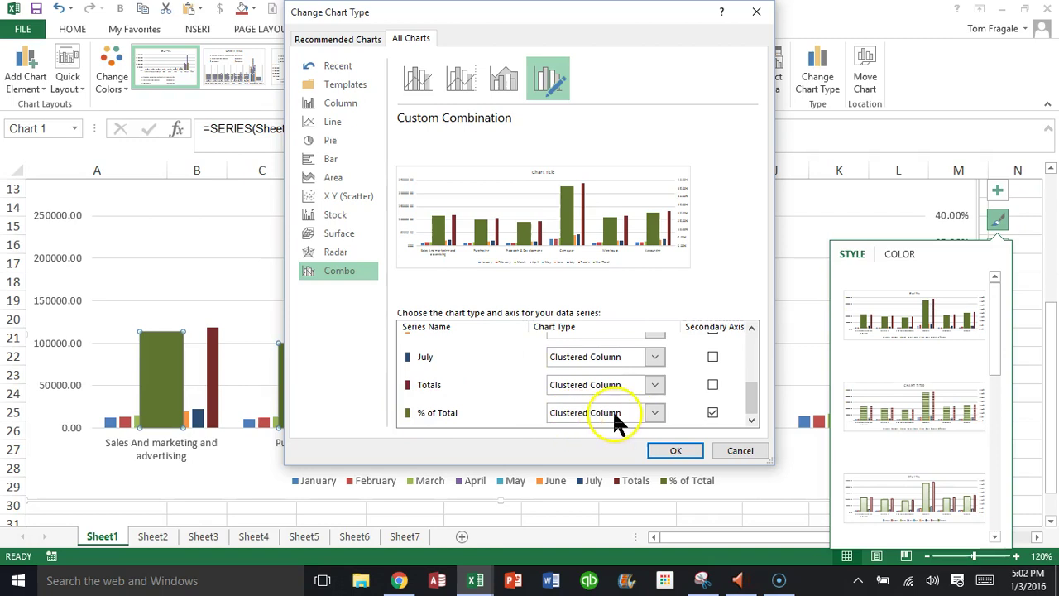
Make % of Total a Line on the secondary axis and confirm with OK
click(653, 412)
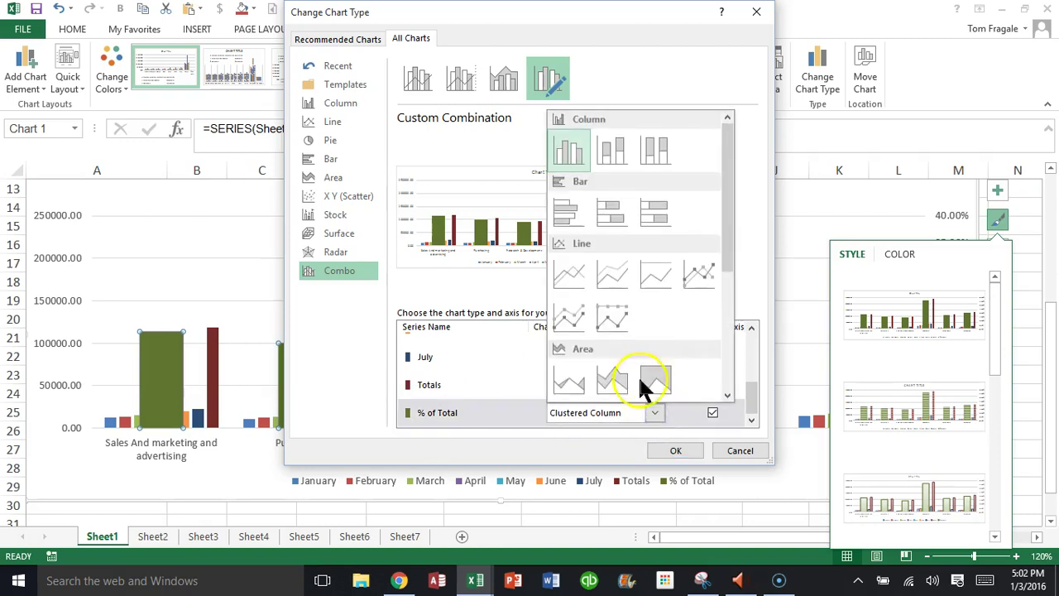
click(568, 272)
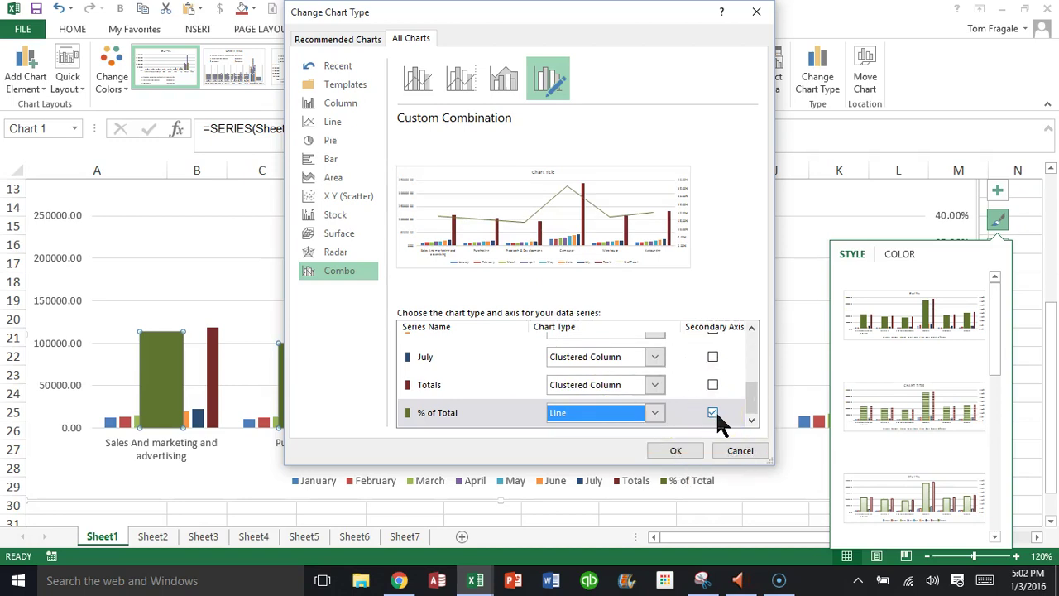
click(801, 397)
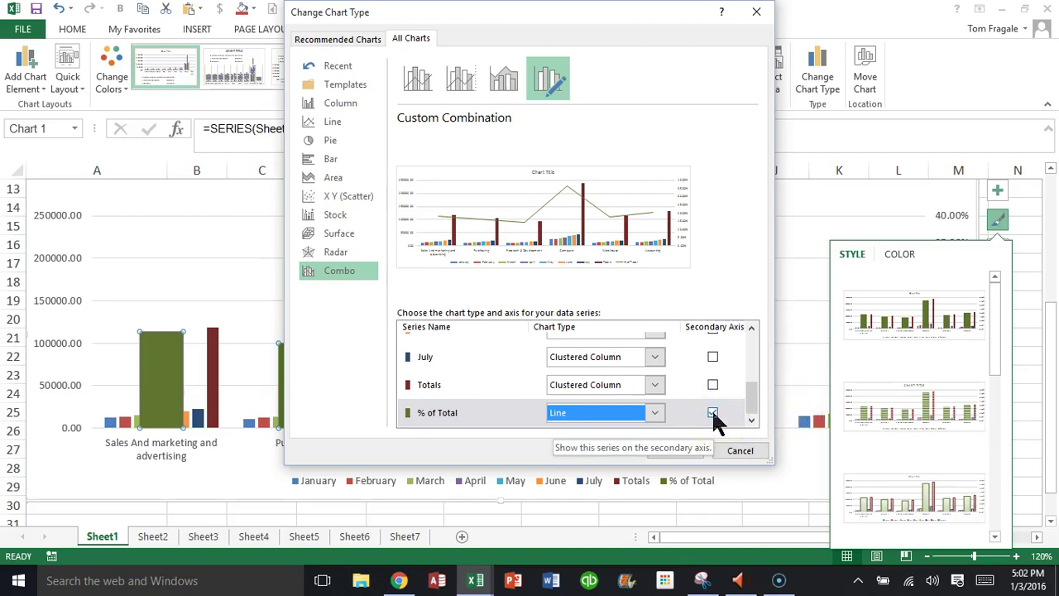
click(667, 448)
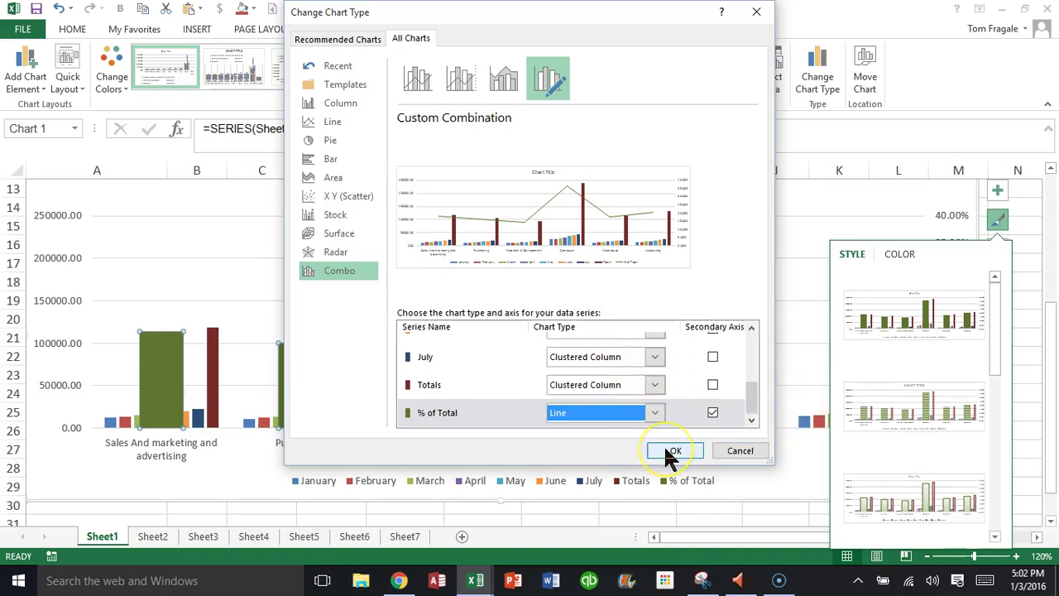
Apply the combo chart, showing % of Total as a green line on the 0–40% axis
click(670, 451)
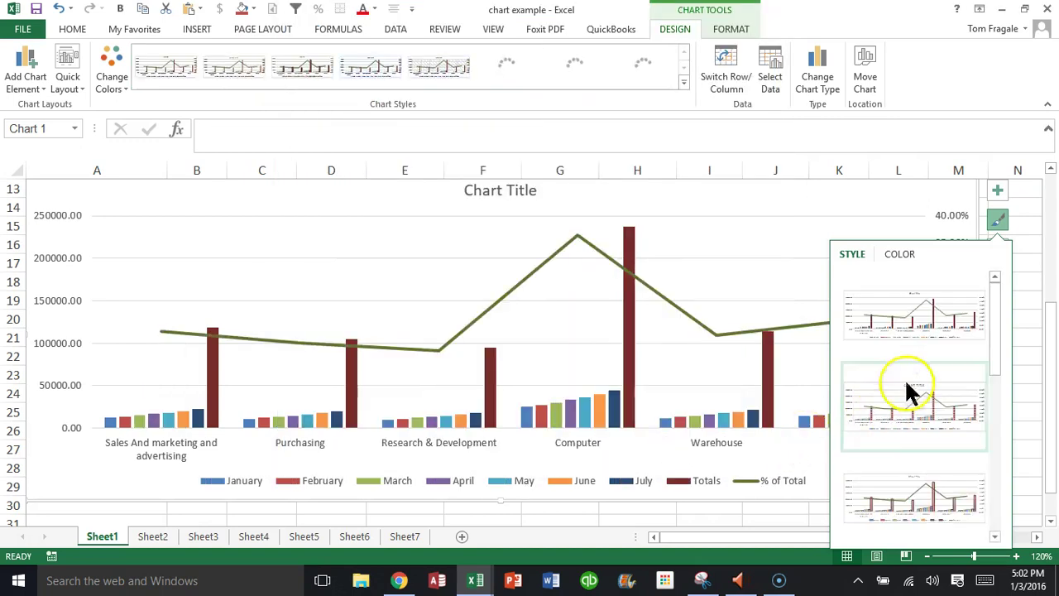
click(1037, 253)
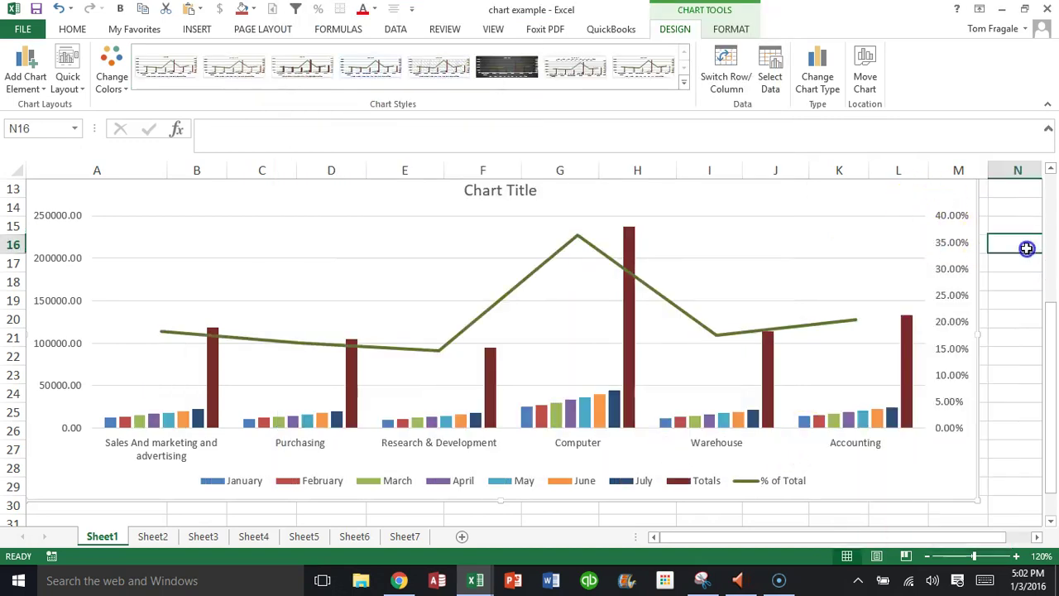
click(796, 327)
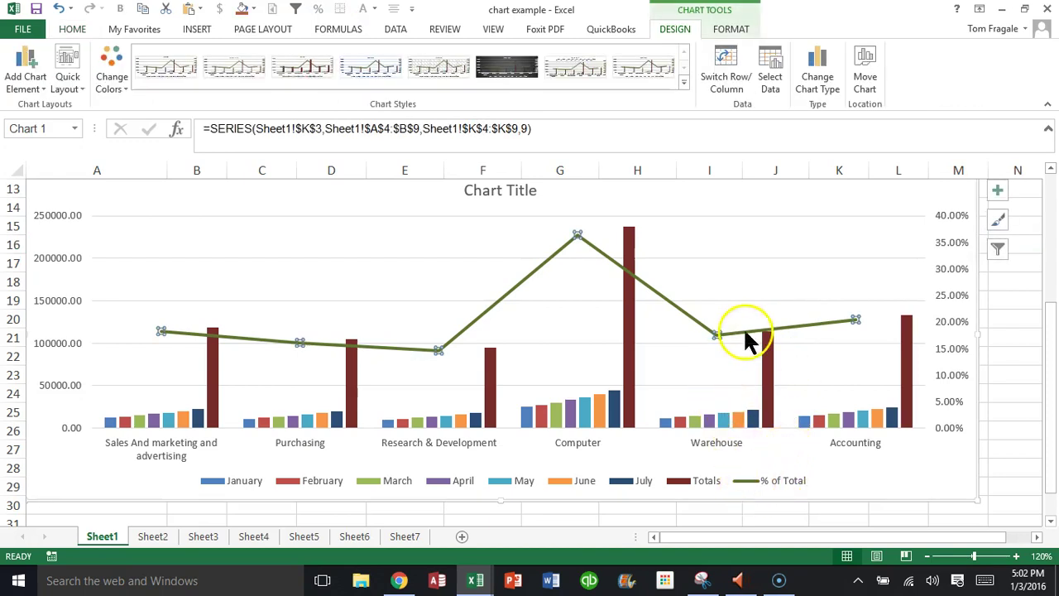
Select the entire % of Total line series rather than the single Computer point
click(947, 218)
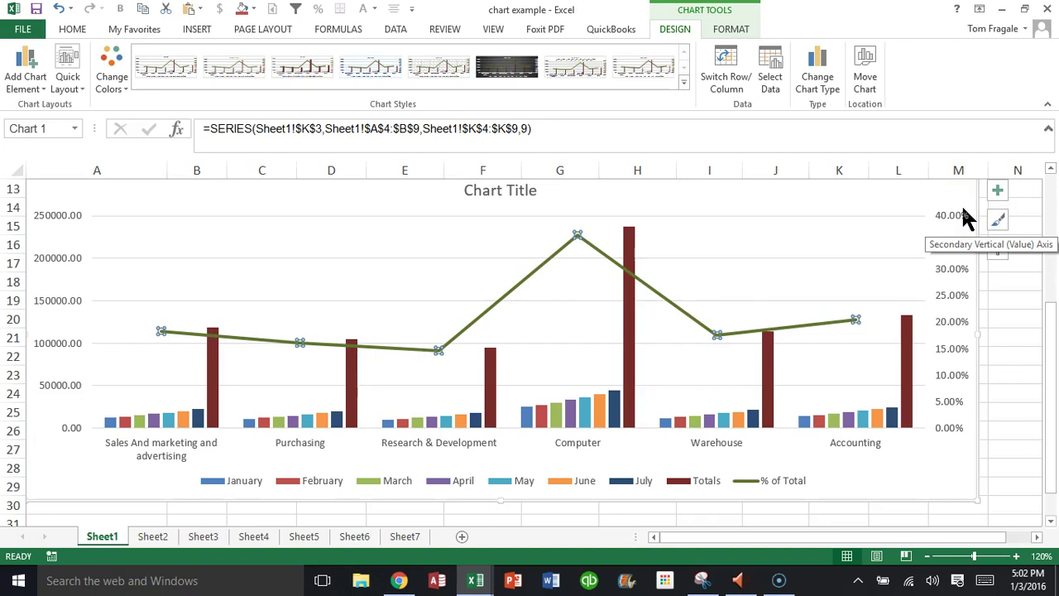
click(643, 330)
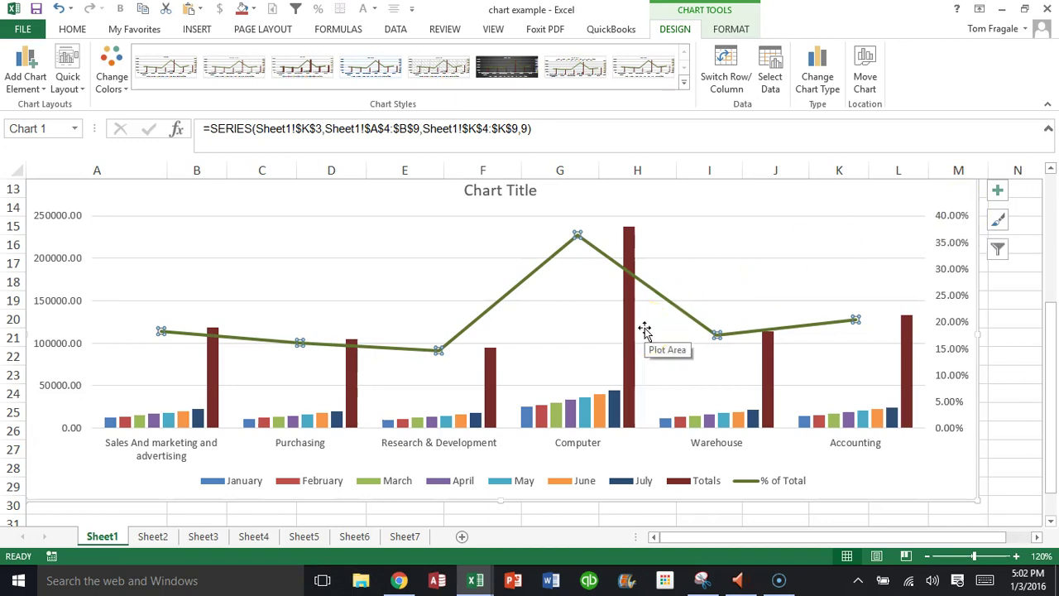
click(627, 274)
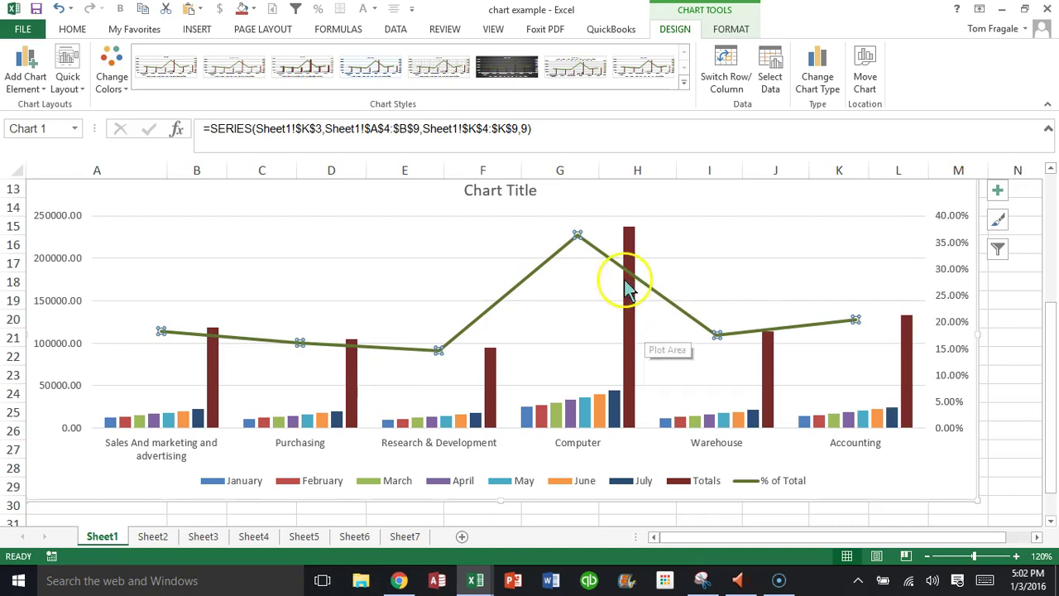
click(509, 294)
click(508, 295)
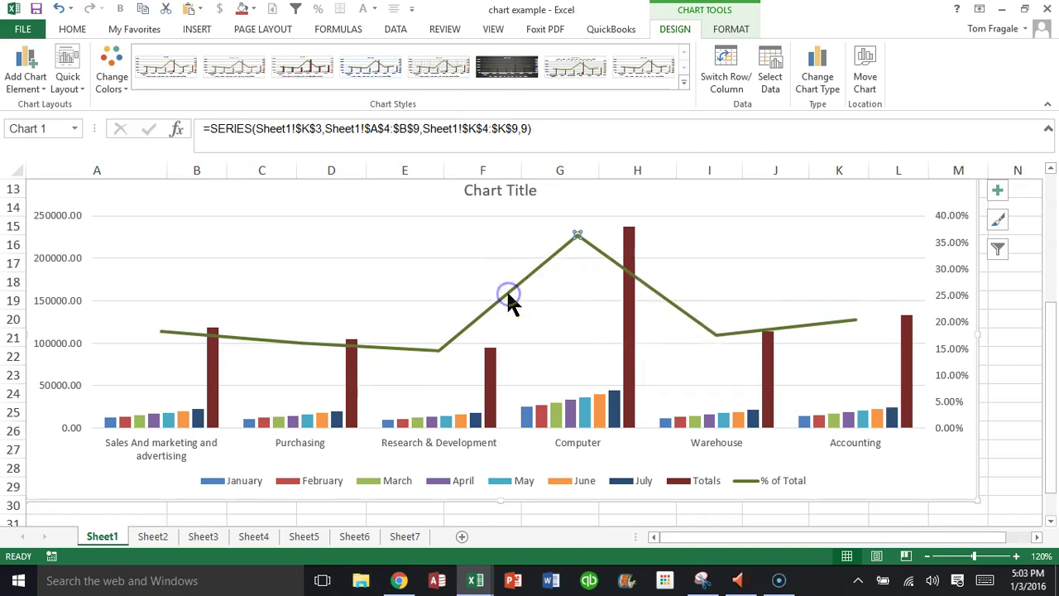
click(506, 291)
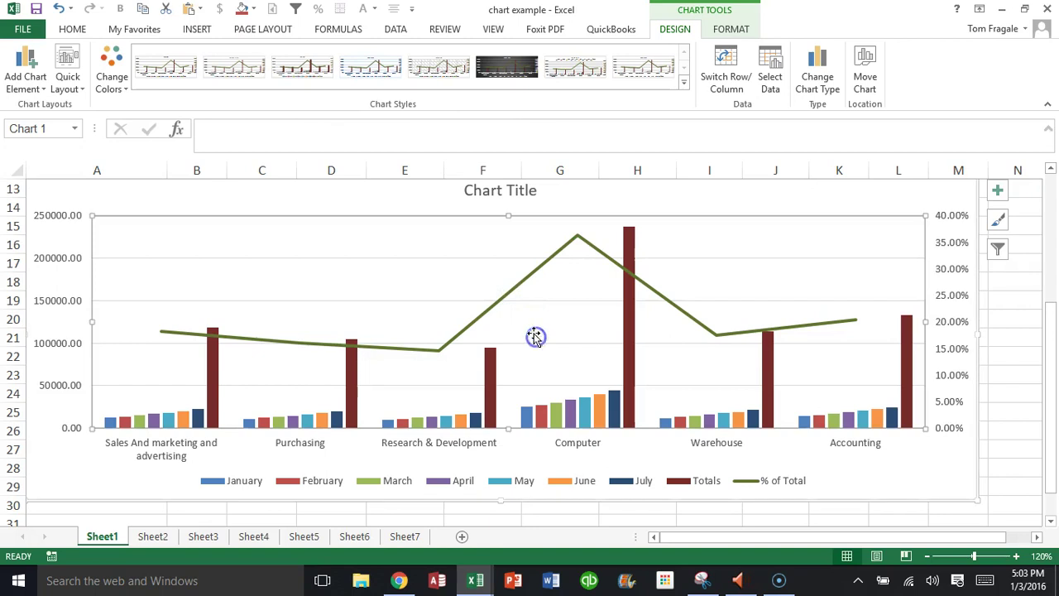
click(507, 293)
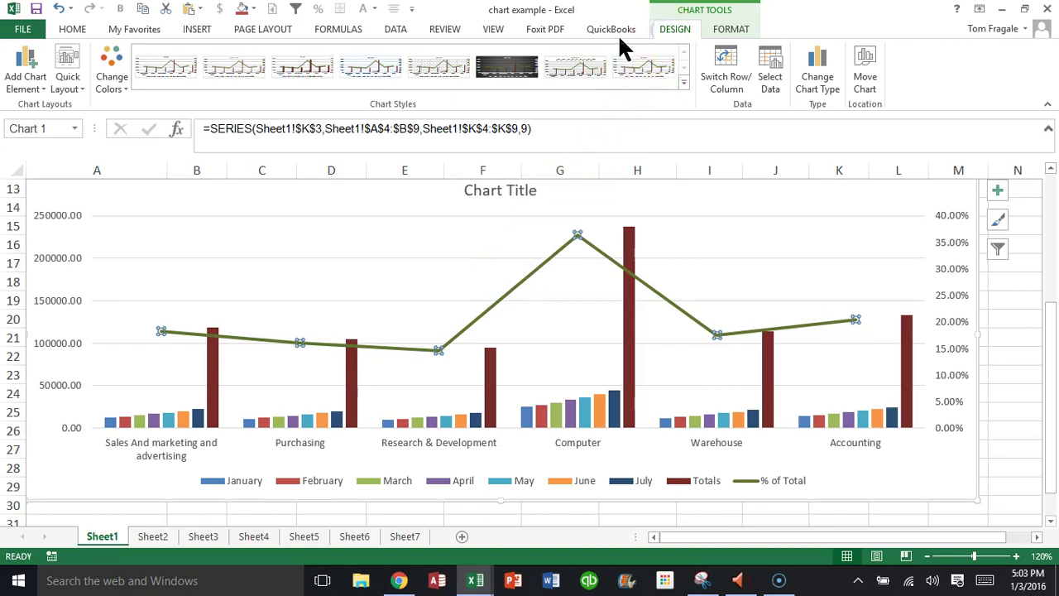
Add data labels above the % of Total points, showing 14.55% to 36.38%
click(24, 89)
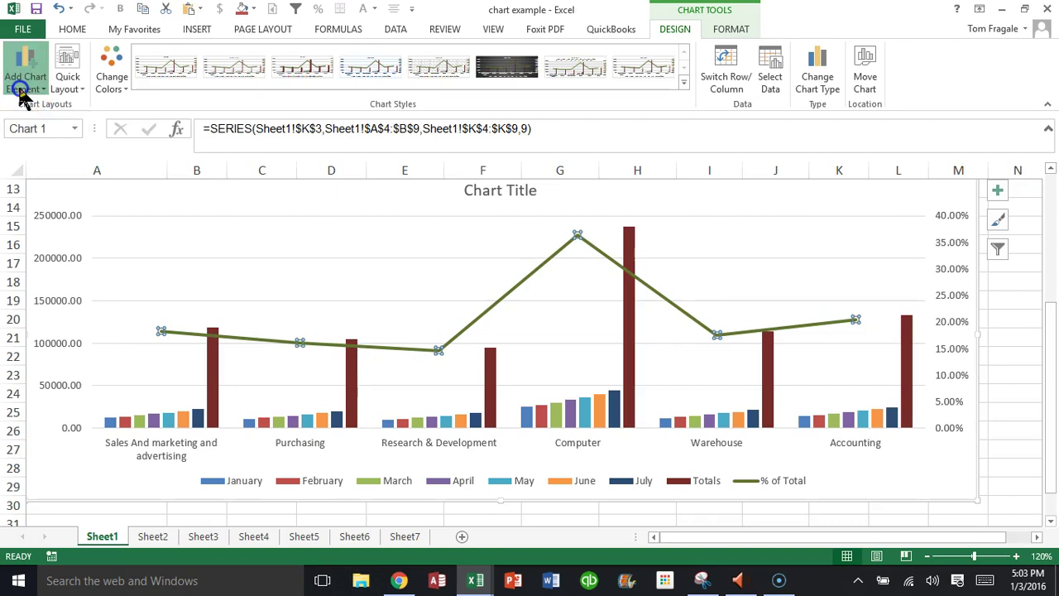
mouse_move(19, 160)
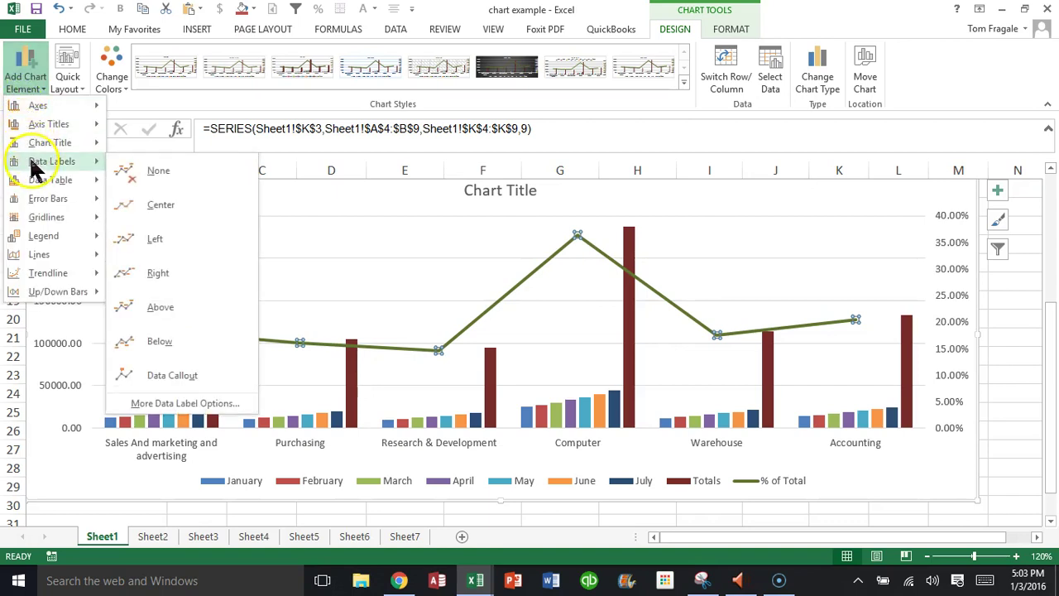
click(169, 306)
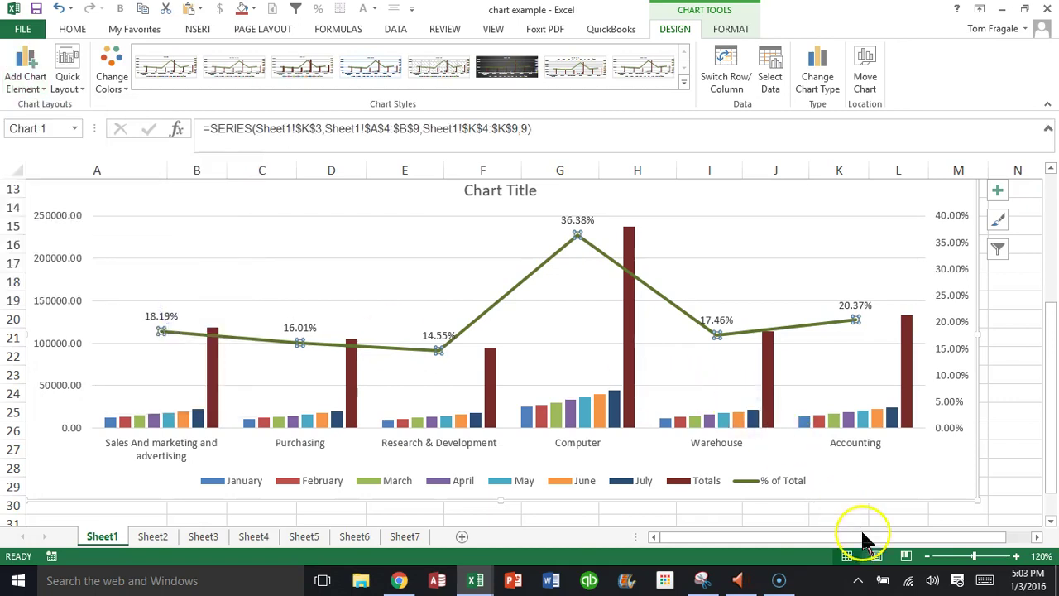
click(877, 482)
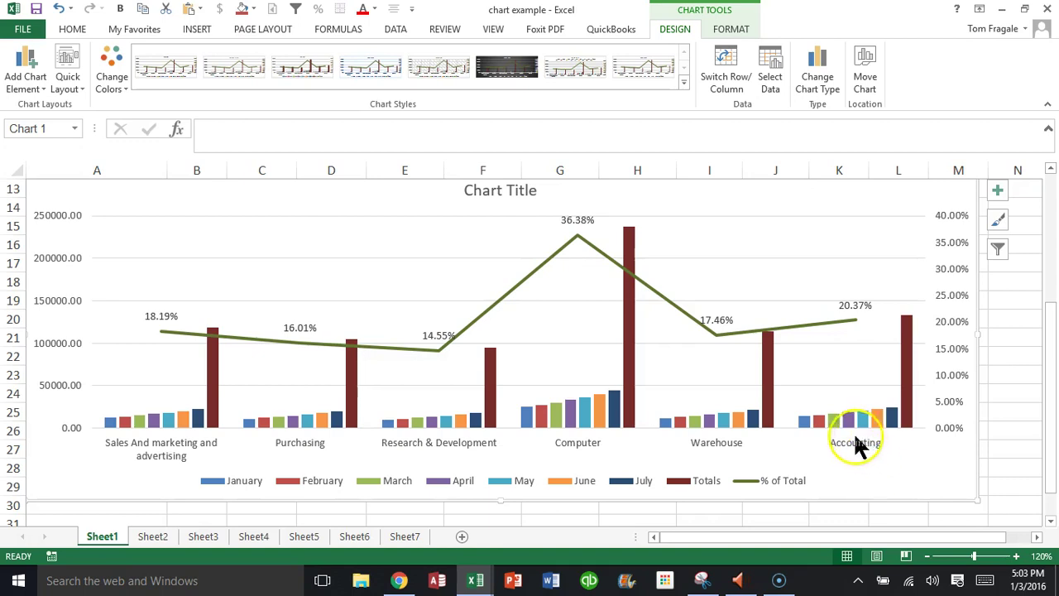
Open Format Data Series for the % of Total legend entry, confirming its Secondary Axis placement
click(737, 484)
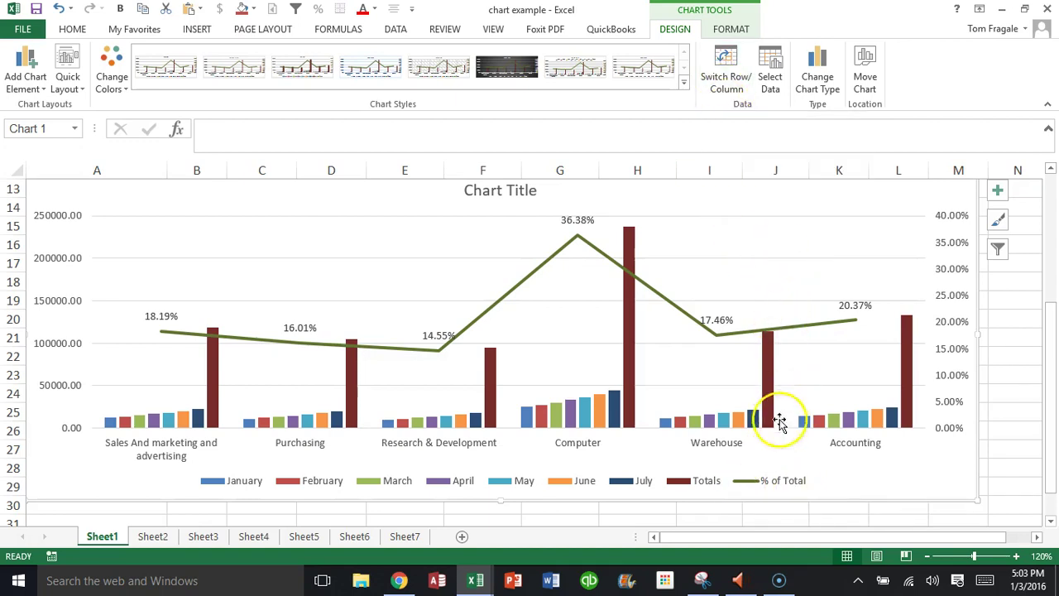
click(755, 488)
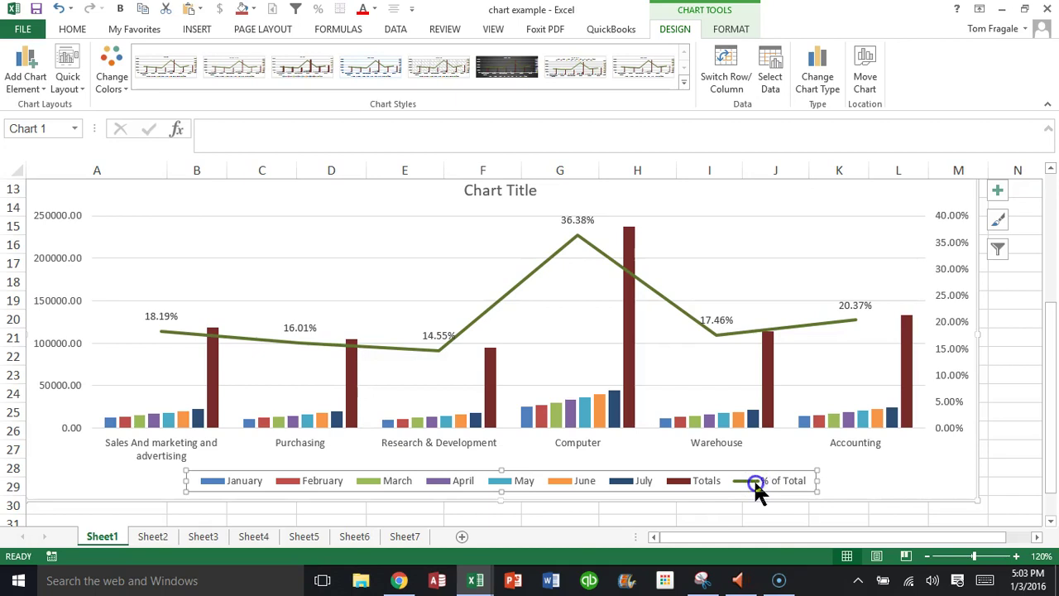
click(755, 488)
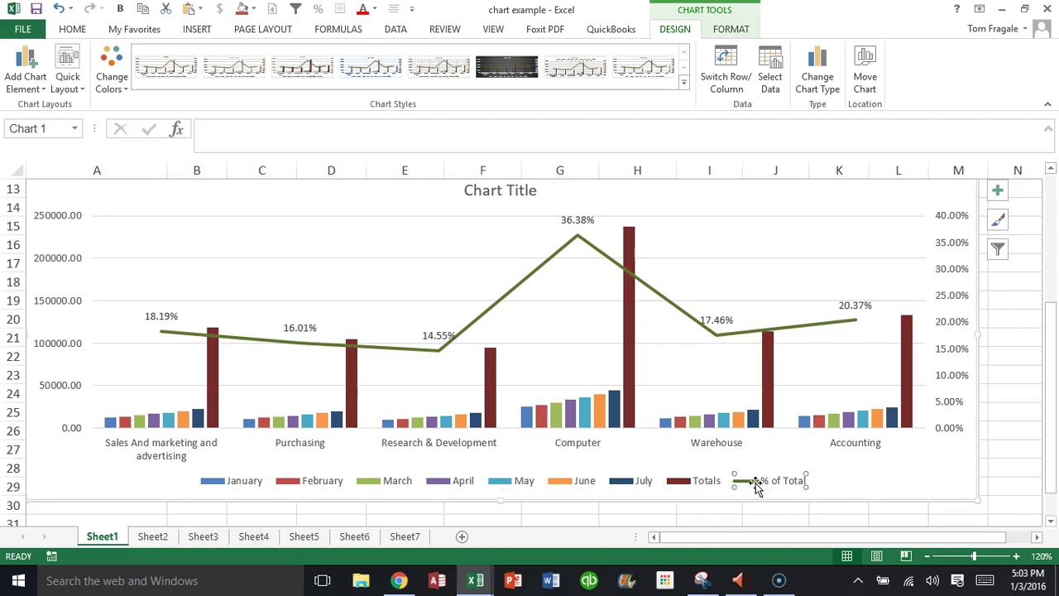
right_click(755, 488)
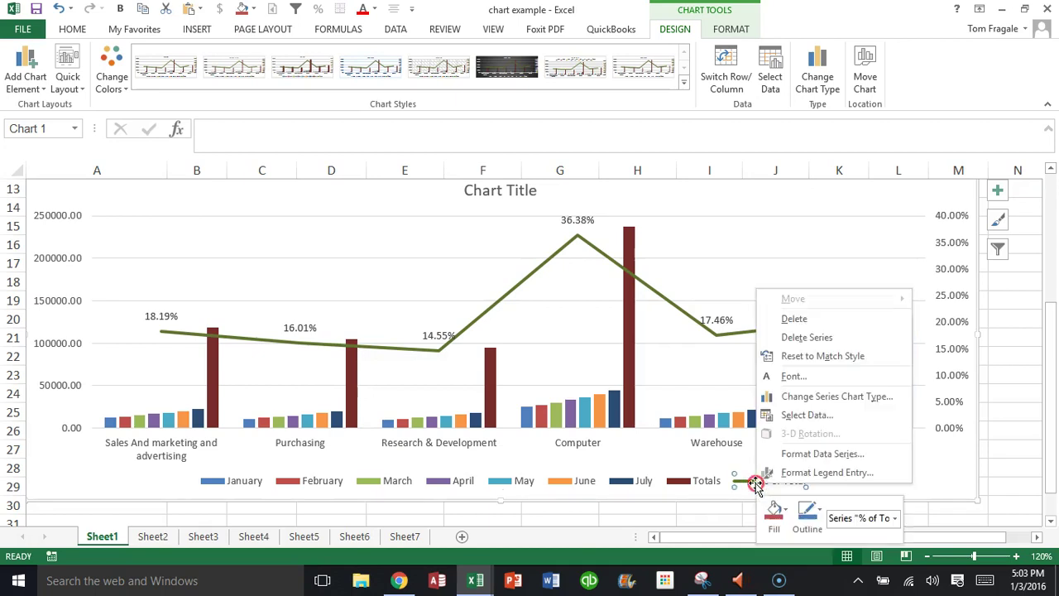
click(809, 457)
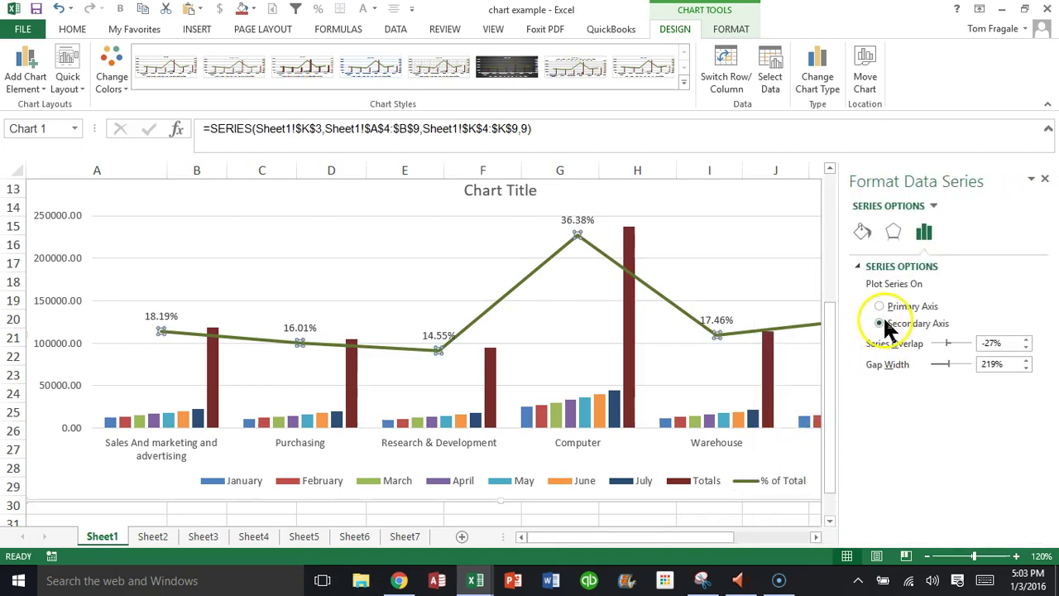
Close the Format Data Series pane and review the combo chart type settings without changing anything
click(1045, 179)
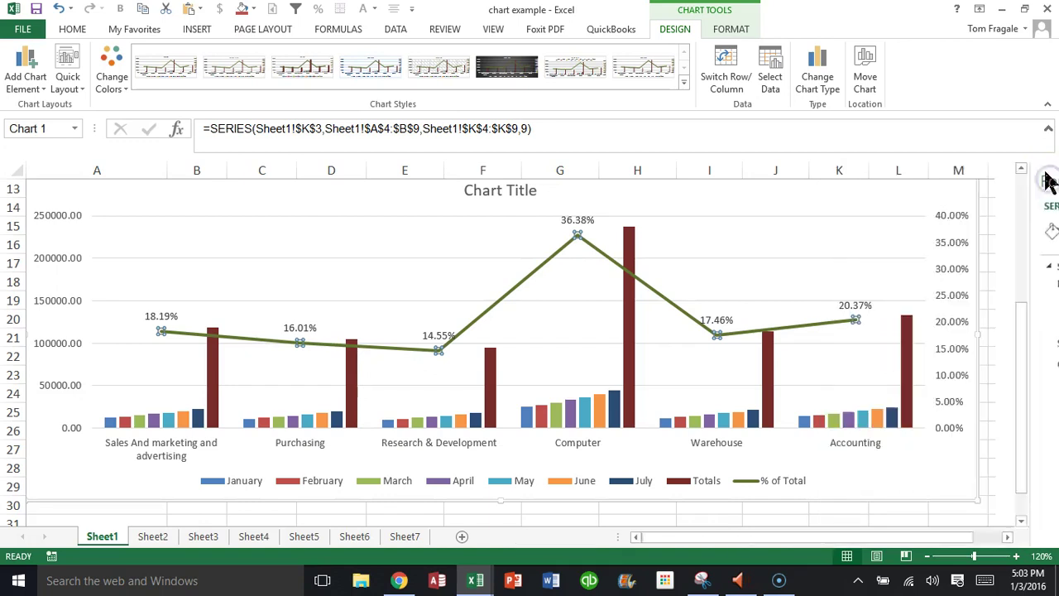
click(818, 86)
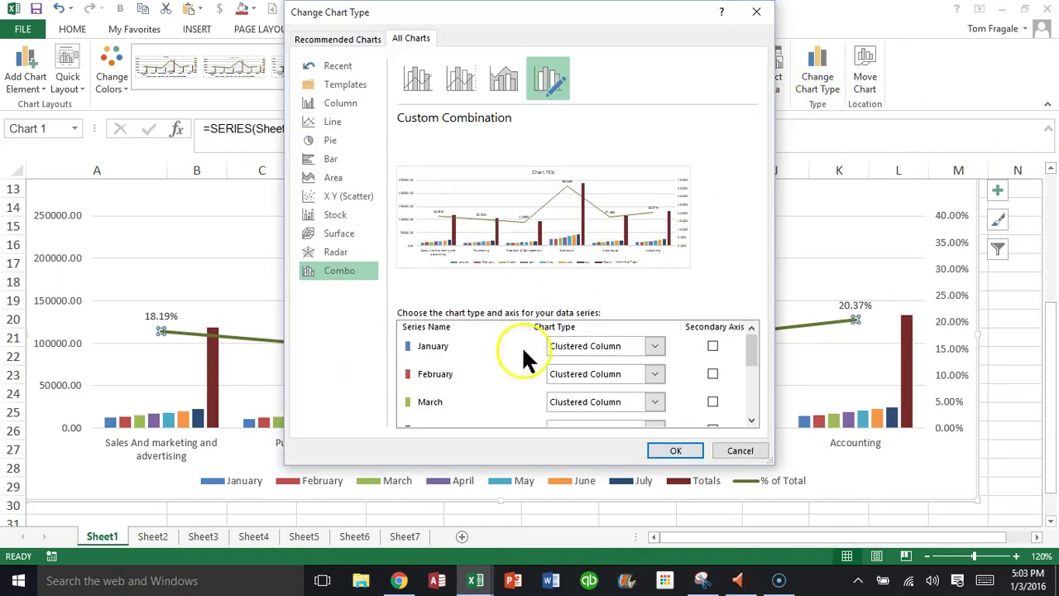
drag(748, 343, 745, 412)
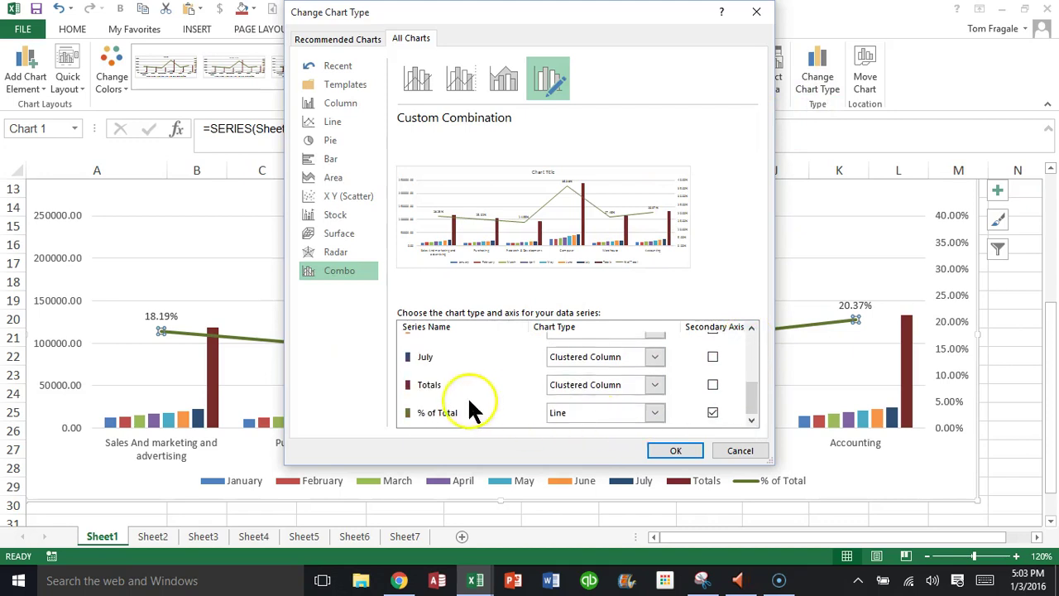
click(736, 451)
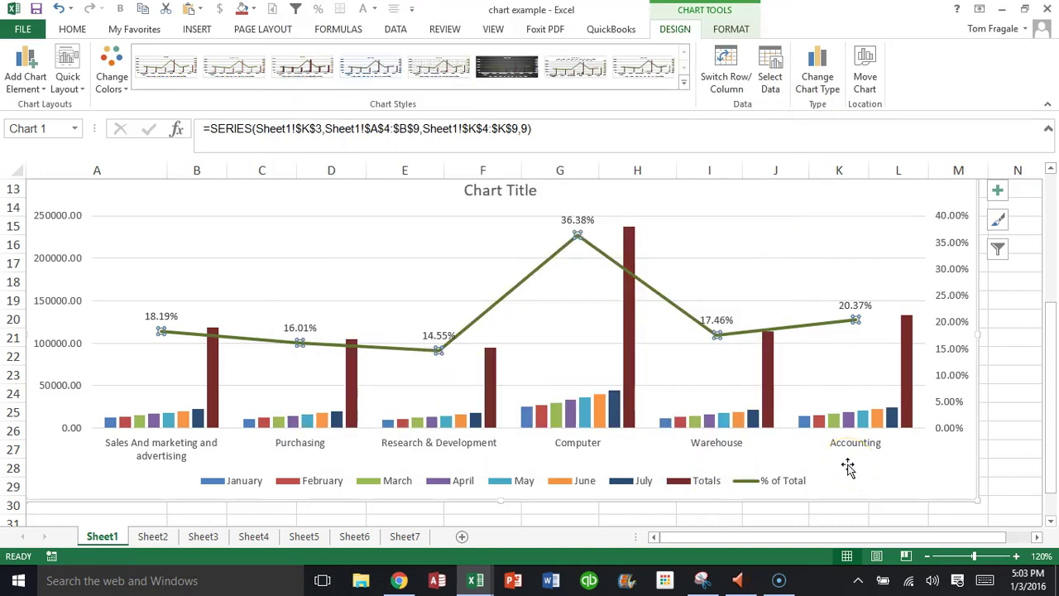